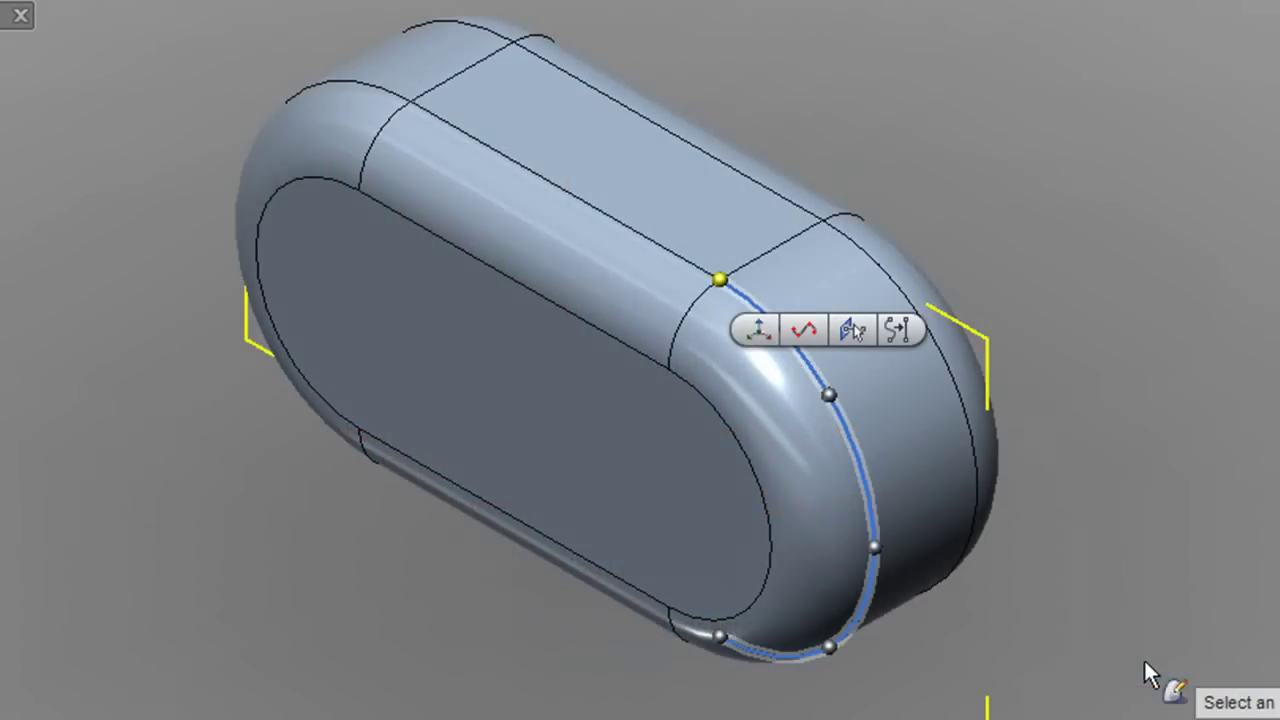
# Drag points on the capsule's end edge loop outward to form a pointed tip
pyautogui.click(873, 546)
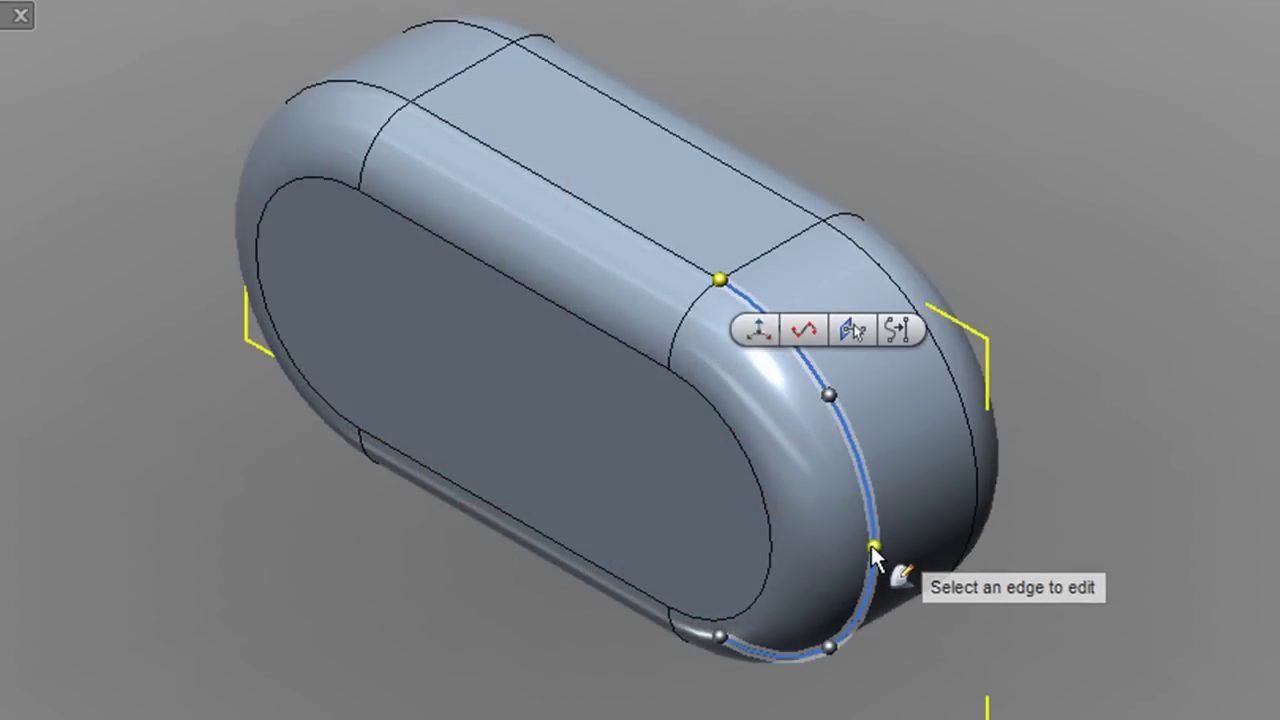
pyautogui.click(876, 544)
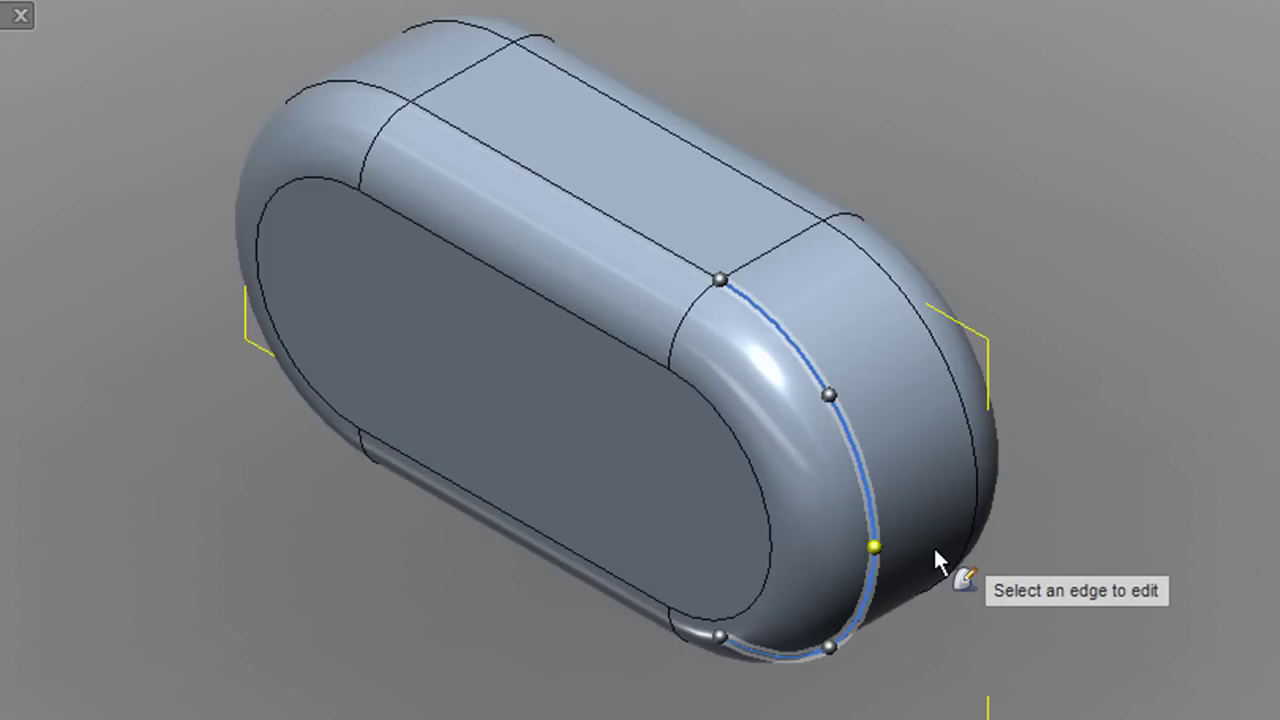
pyautogui.moveTo(935, 550); pyautogui.dragTo(933, 549)
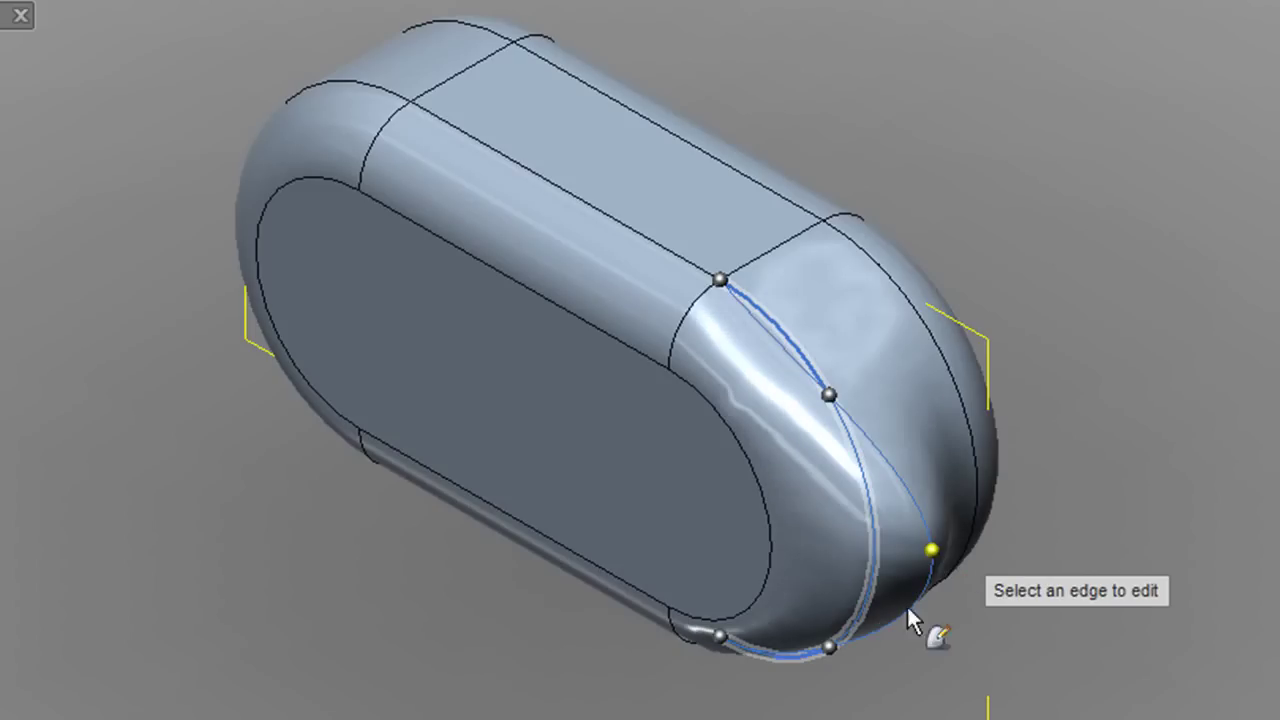
pyautogui.click(830, 647)
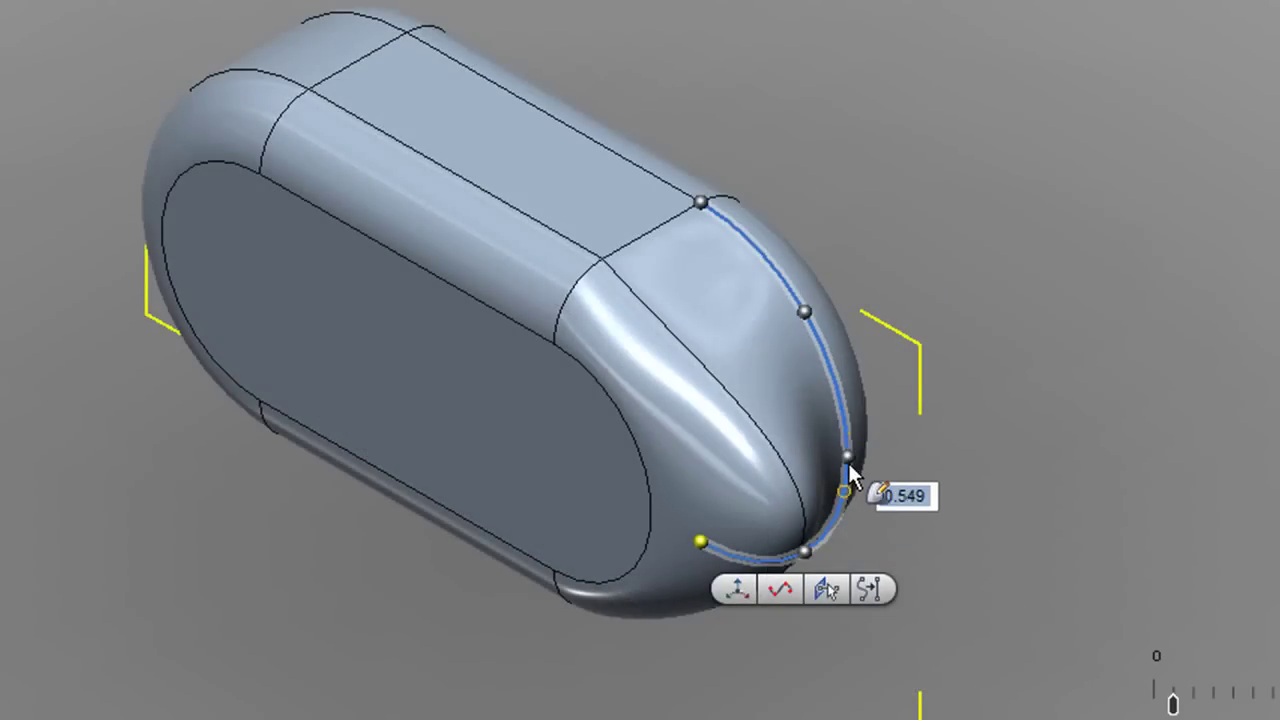
pyautogui.click(848, 457)
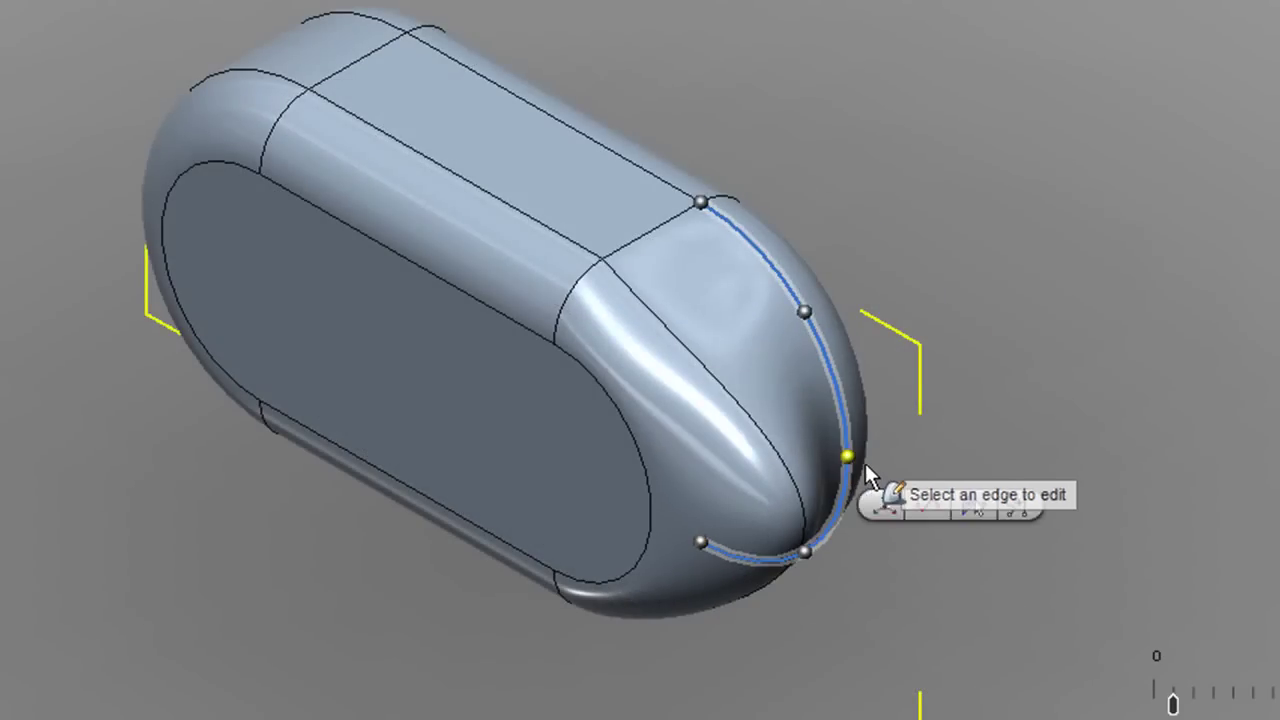
pyautogui.moveTo(875, 467); pyautogui.dragTo(1022, 541)
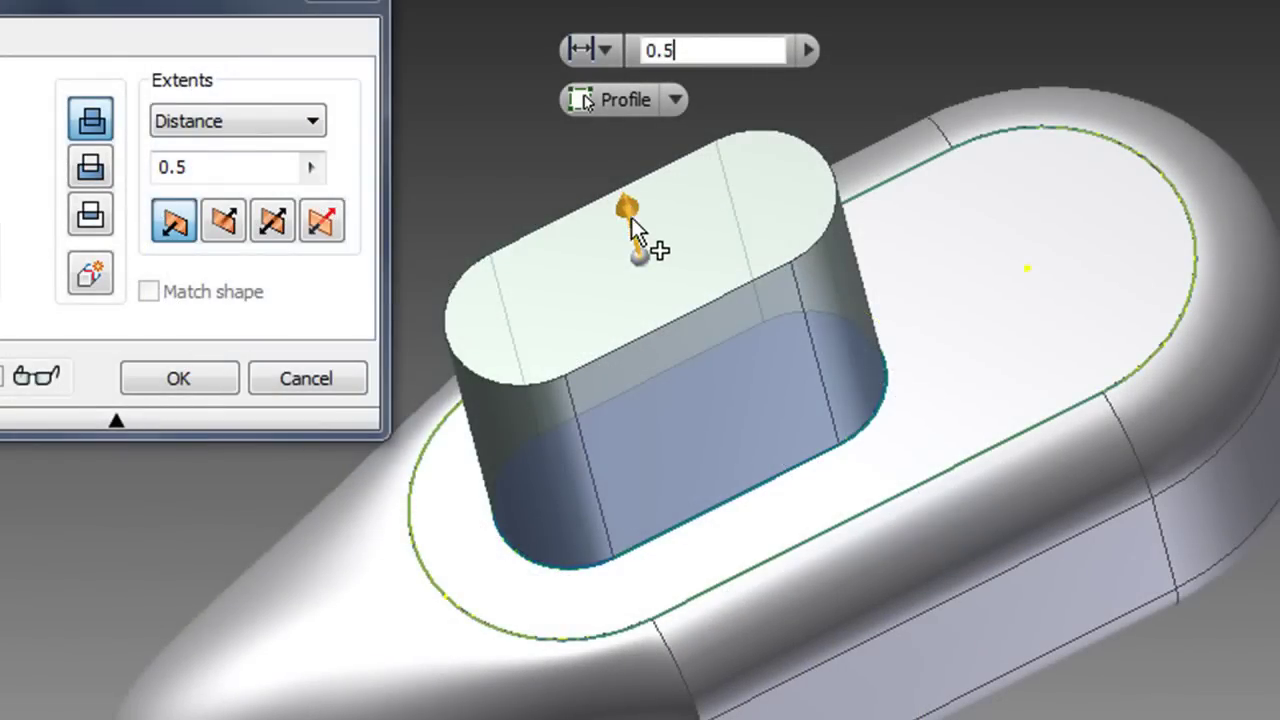
# Set the oval boss extrusion distance to 0.125 in
pyautogui.moveTo(631, 218); pyautogui.dragTo(686, 334)
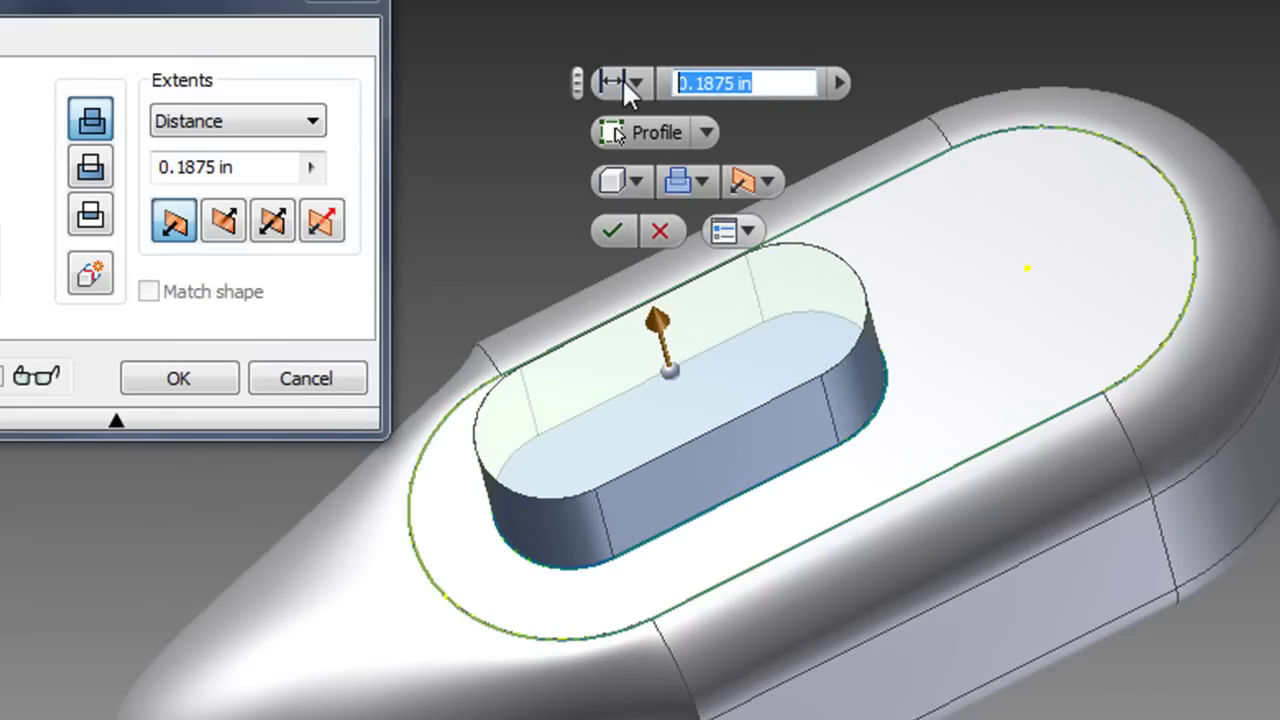
pyautogui.write('0.125')
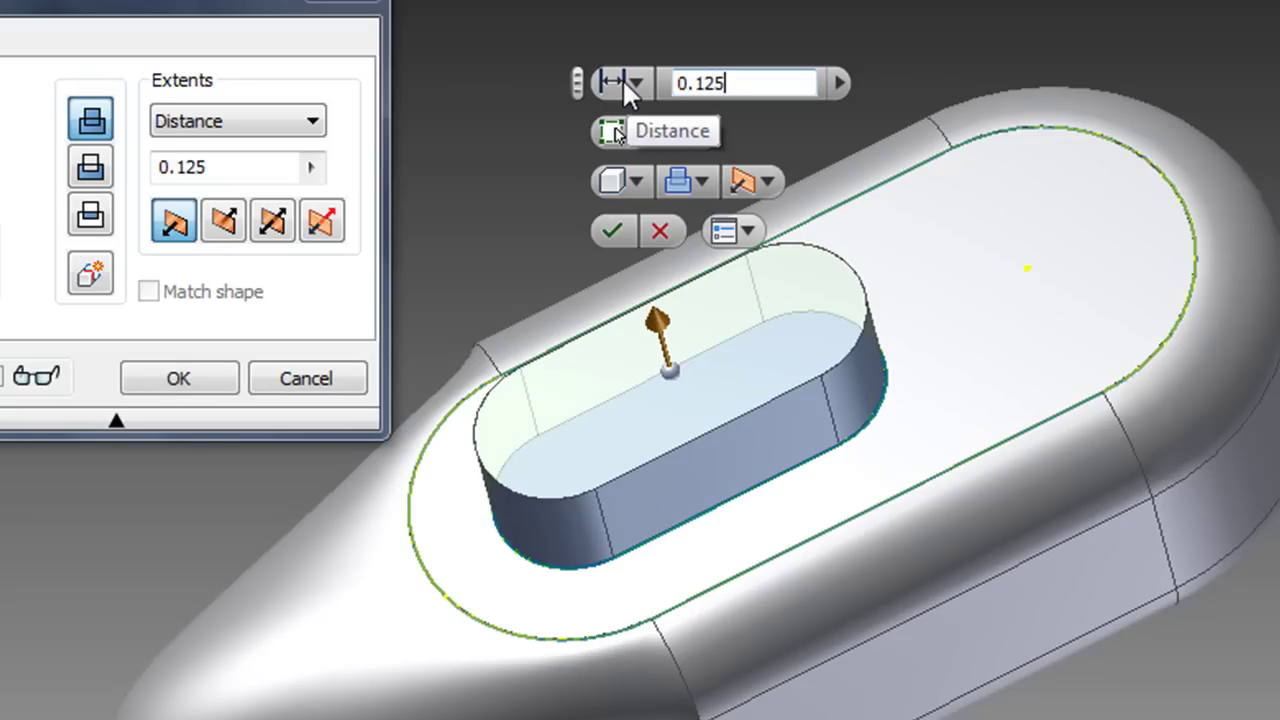
pyautogui.press('Return')
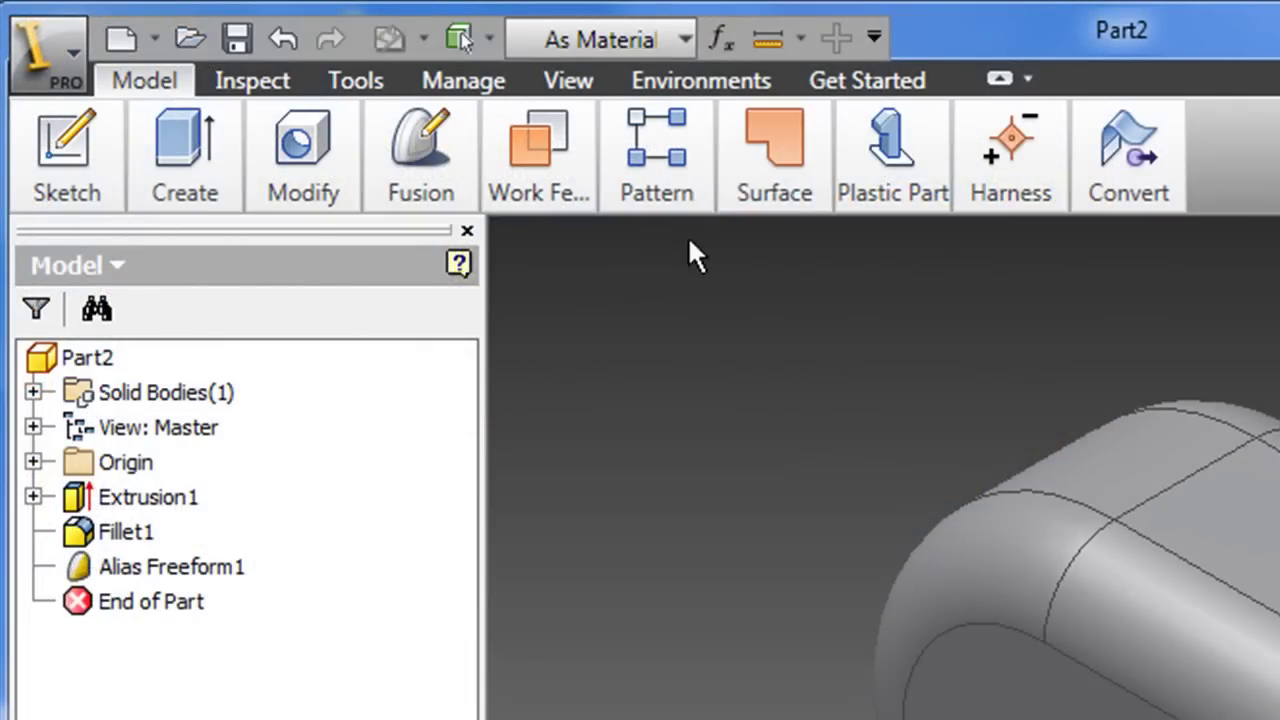
# Run Fusion > Edit Form on the part's solid body to open it in Inventor Fusion
pyautogui.click(416, 157)
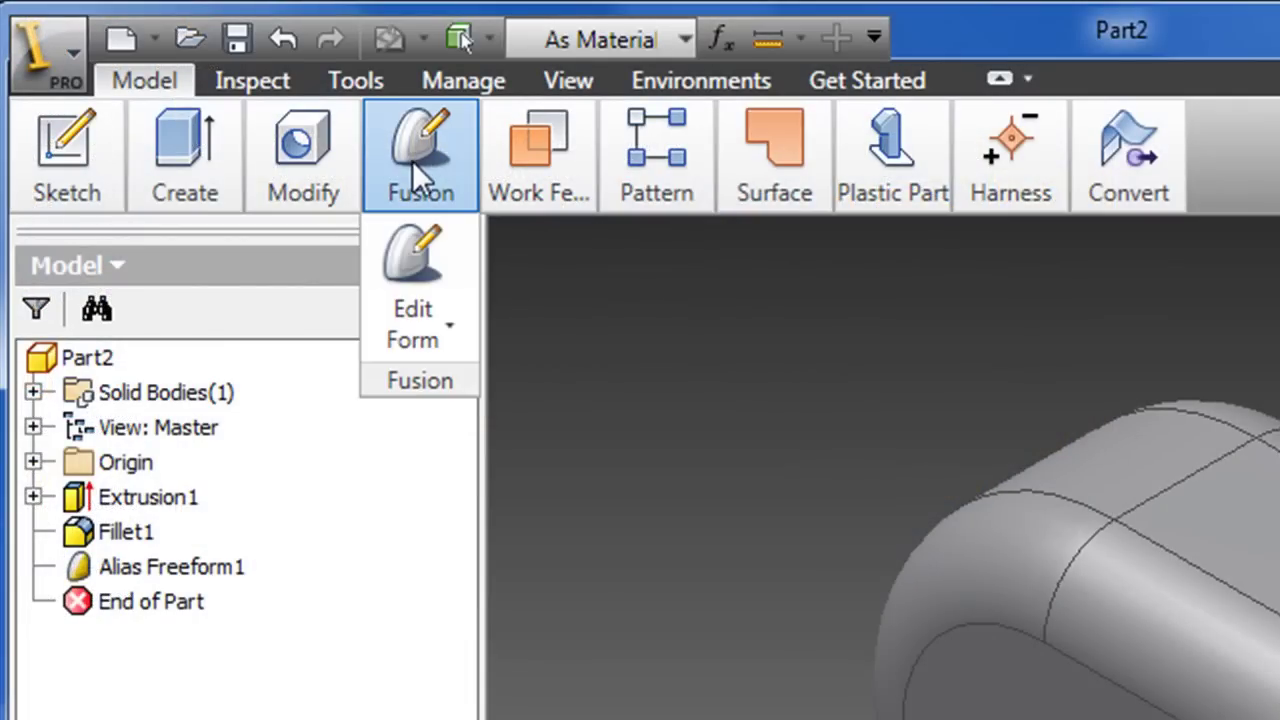
pyautogui.click(416, 316)
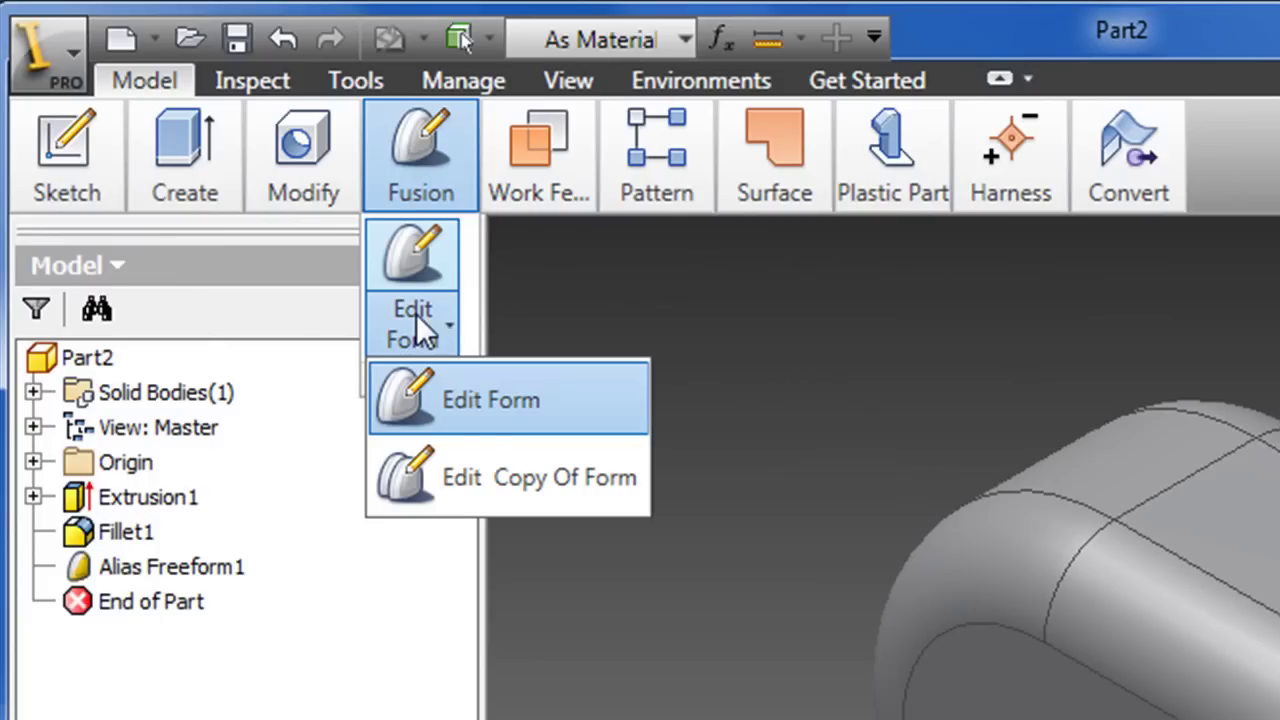
pyautogui.click(485, 402)
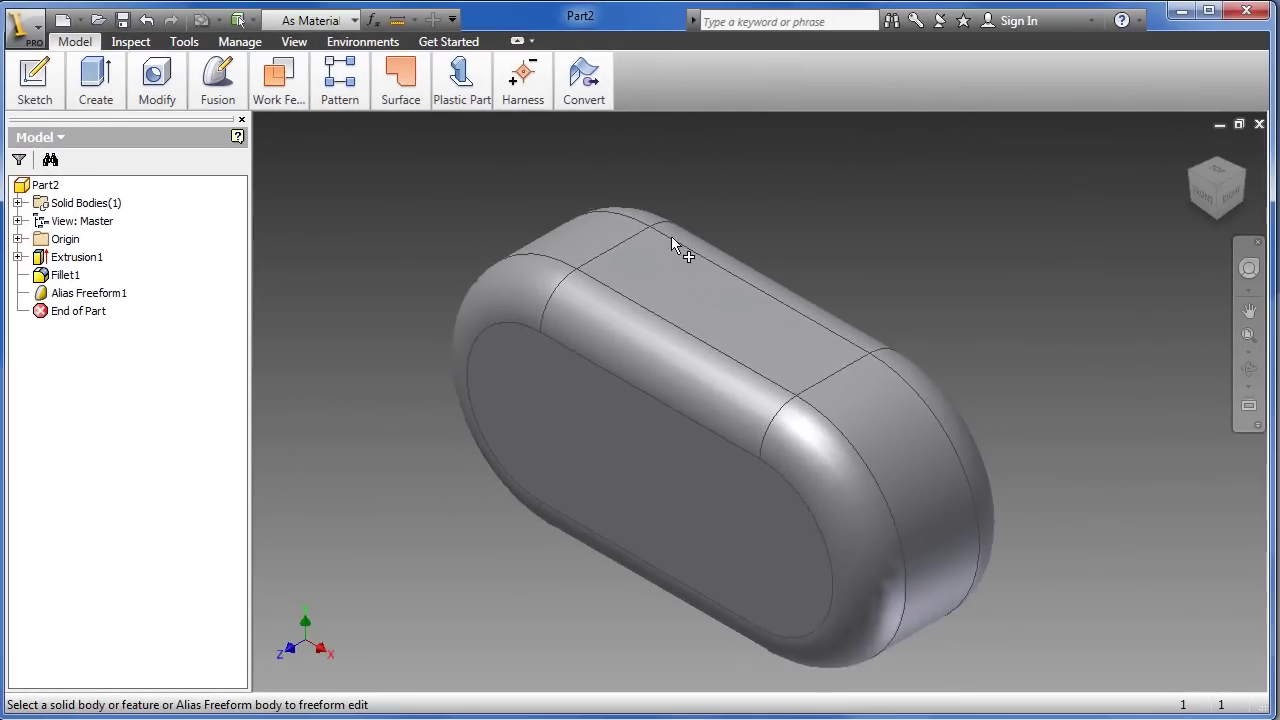
pyautogui.click(757, 330)
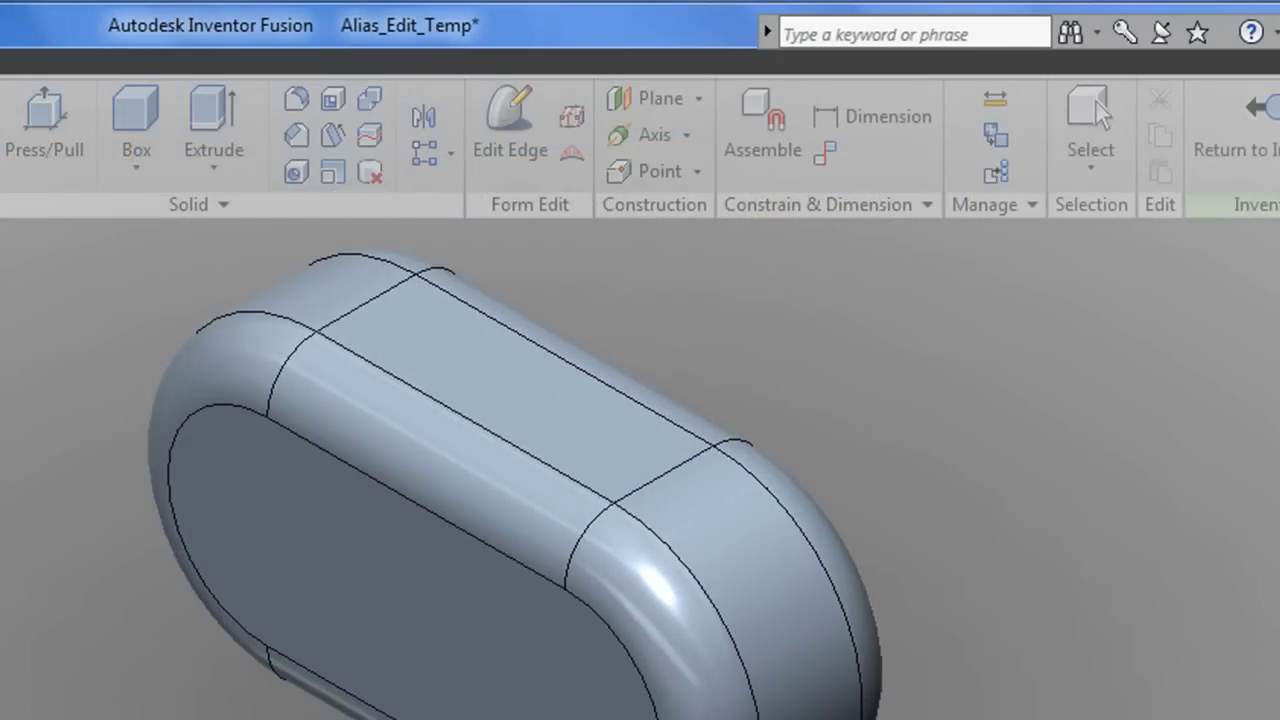
# Start Edit Edge and select the body's rounded end edge curve
pyautogui.click(493, 158)
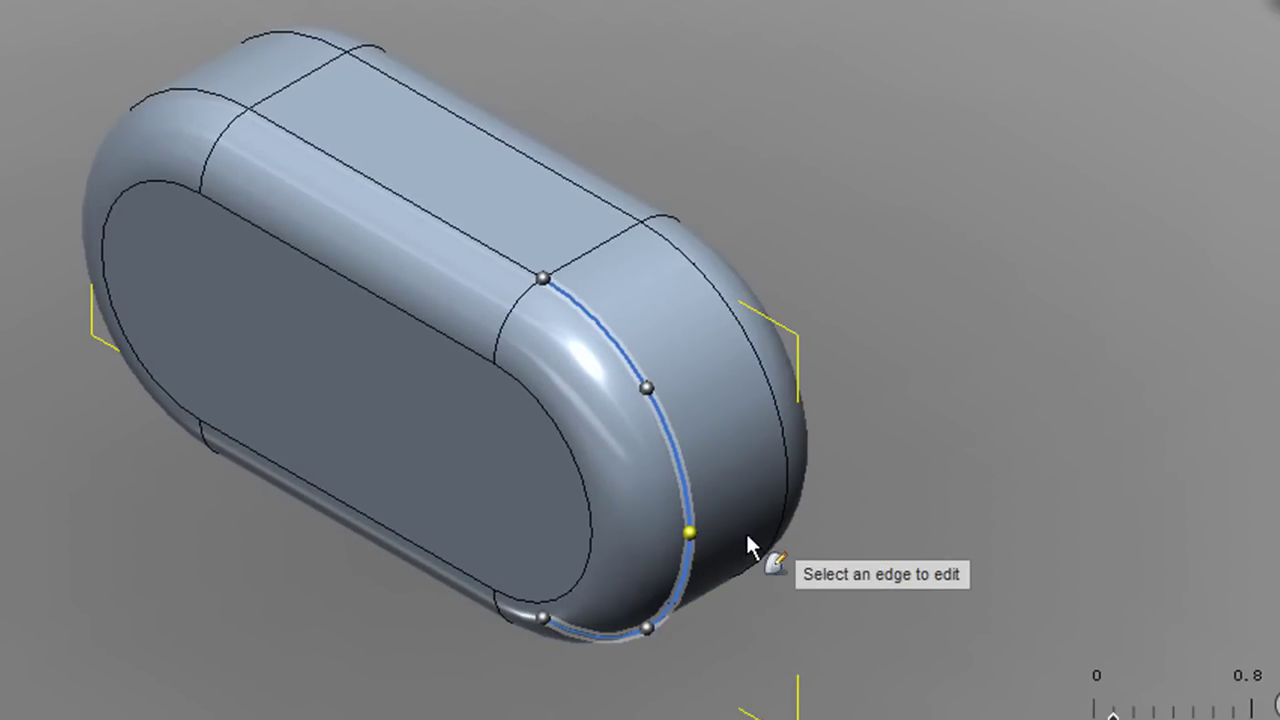
pyautogui.click(650, 625)
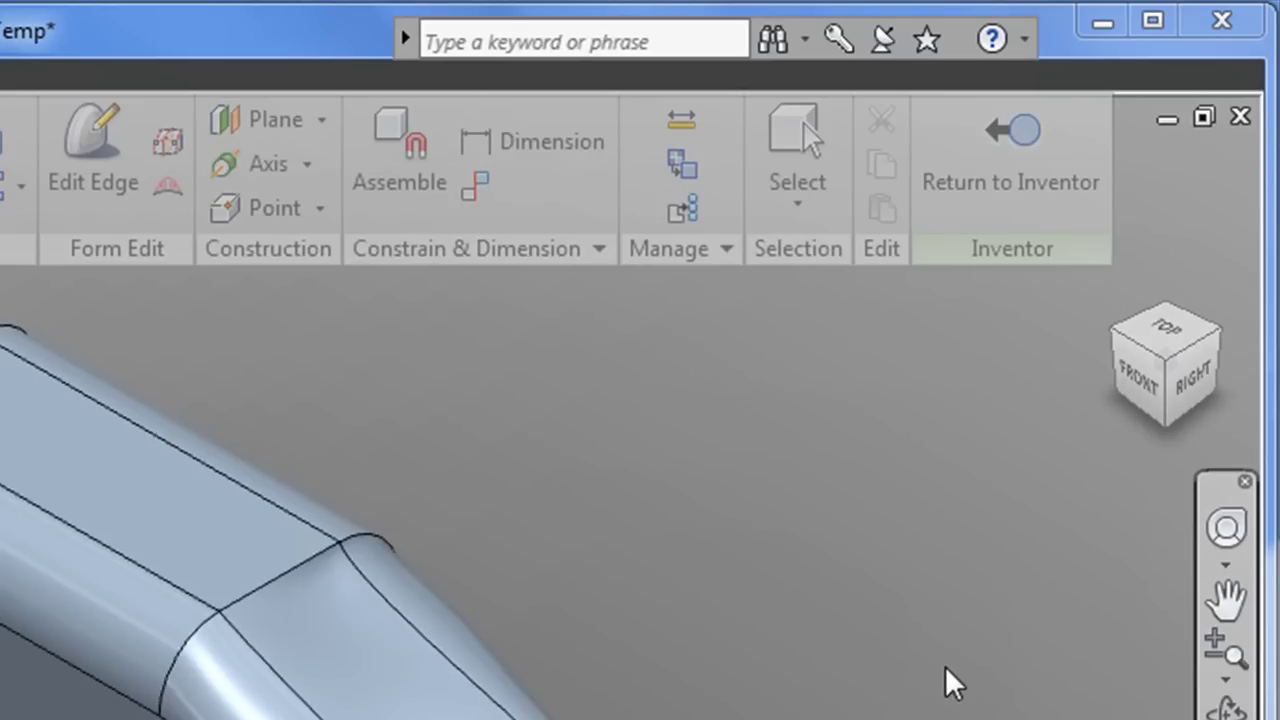
# Return the shape to Inventor and highlight the Alias Freeform1 feature in the browser
pyautogui.click(1015, 180)
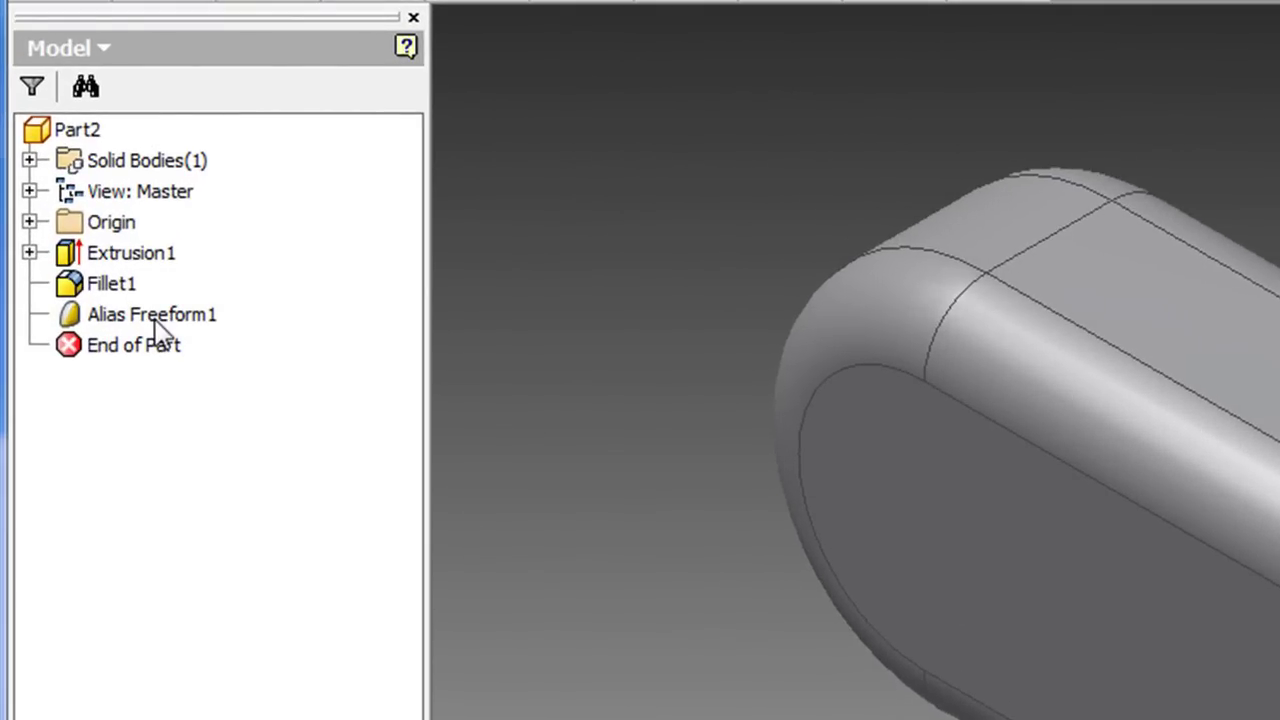
pyautogui.click(155, 318)
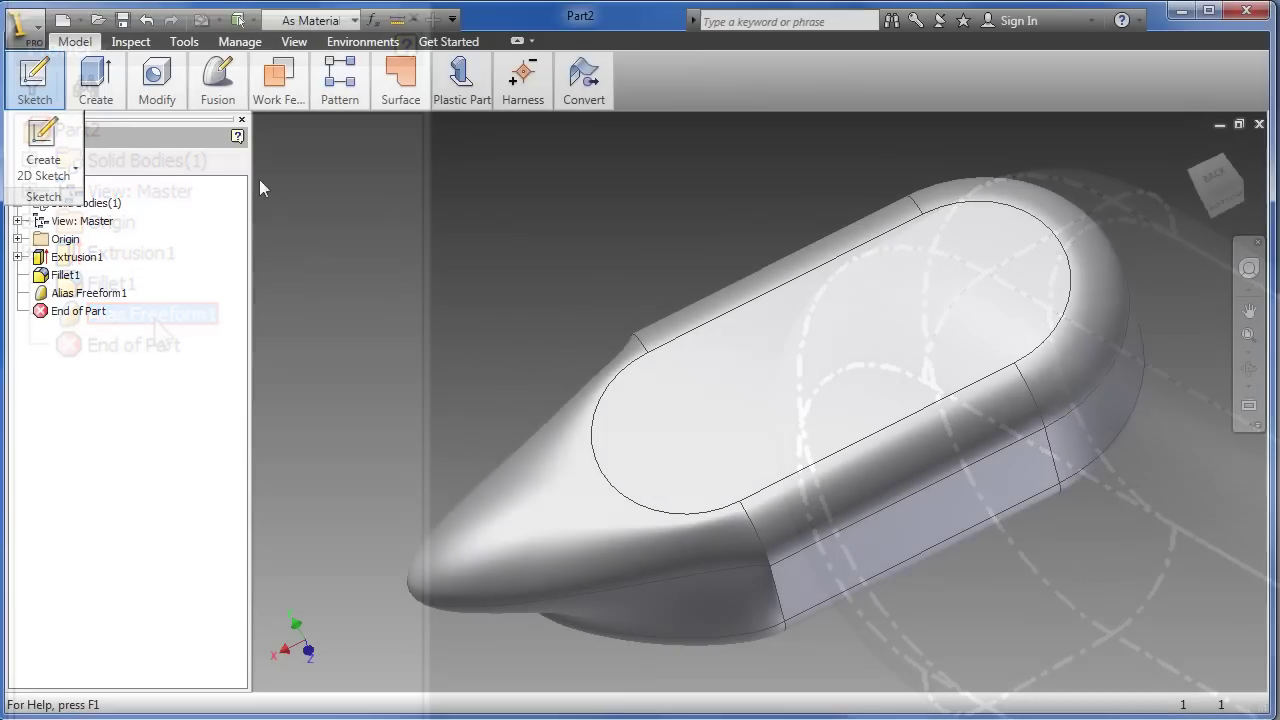
# Start a new 2D sketch on the pointed body's top face
pyautogui.click(34, 75)
pyautogui.click(784, 379)
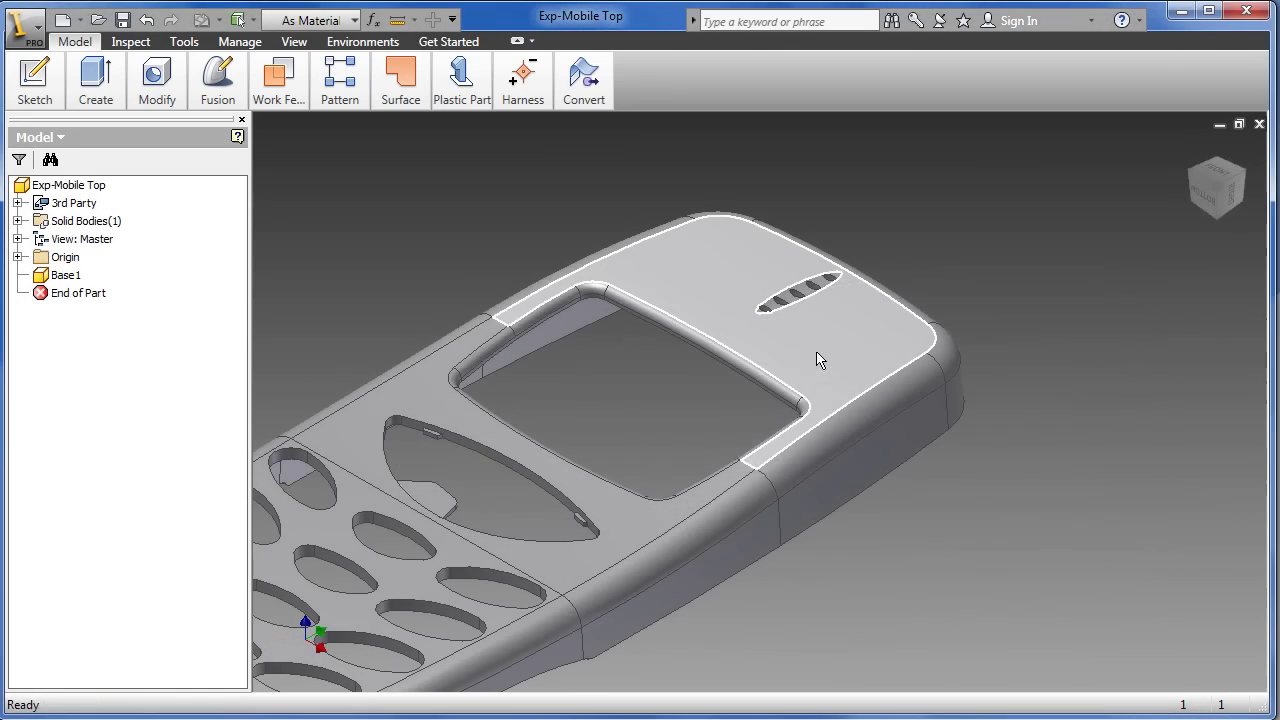
# Select the phone housing's upper face and bring up its marking menu
pyautogui.click(817, 358)
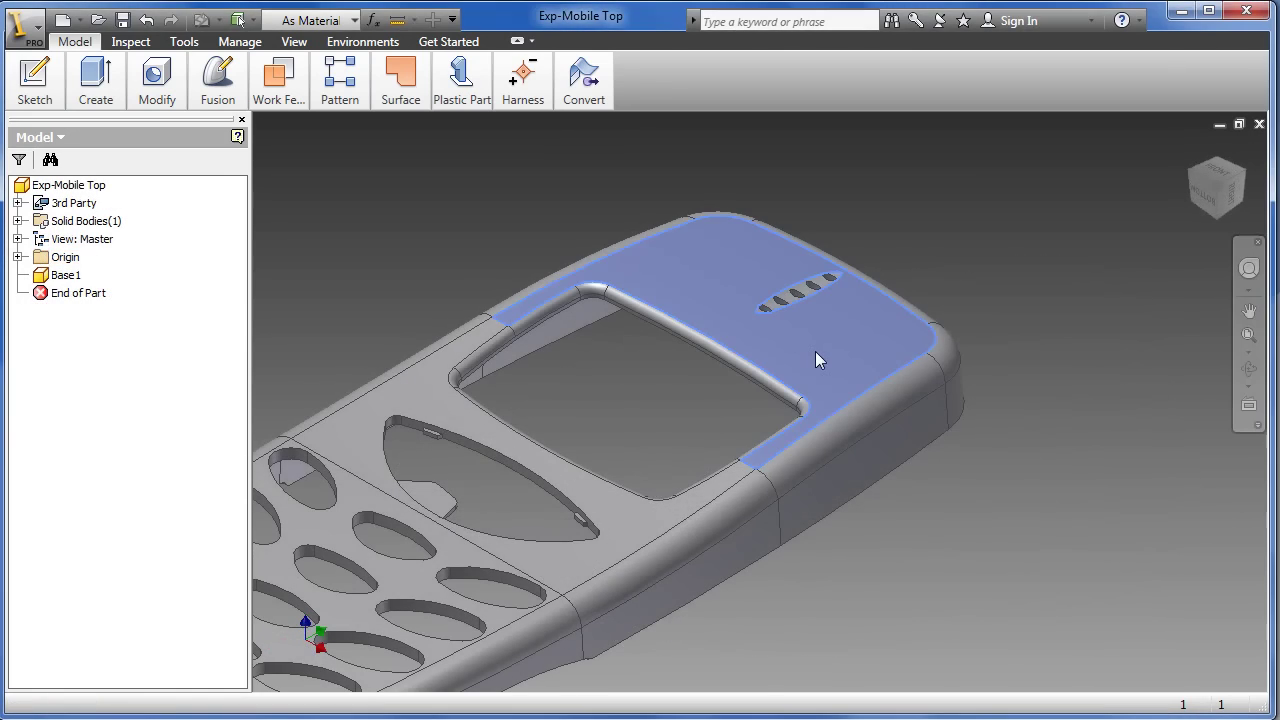
pyautogui.rightClick(816, 355)
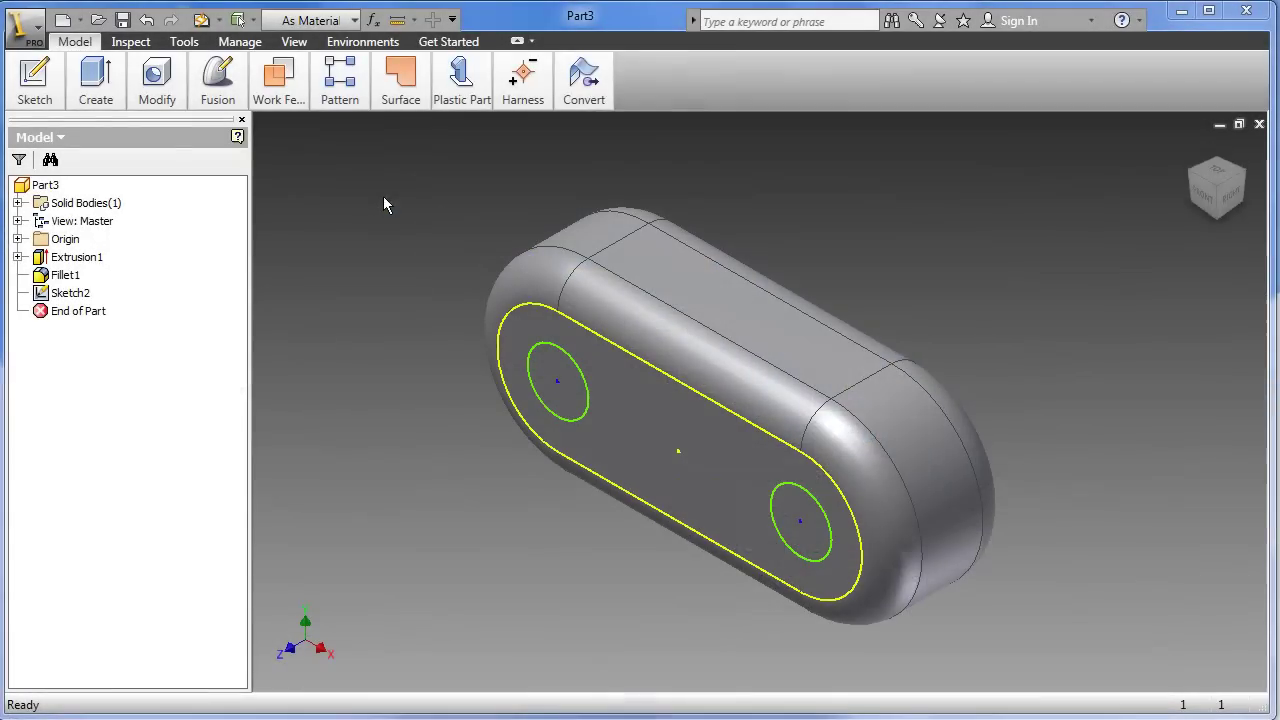
# Extrude the slot-shaped sketch profile with two holes 0.125 in from Part3's side face
pyautogui.click(96, 84)
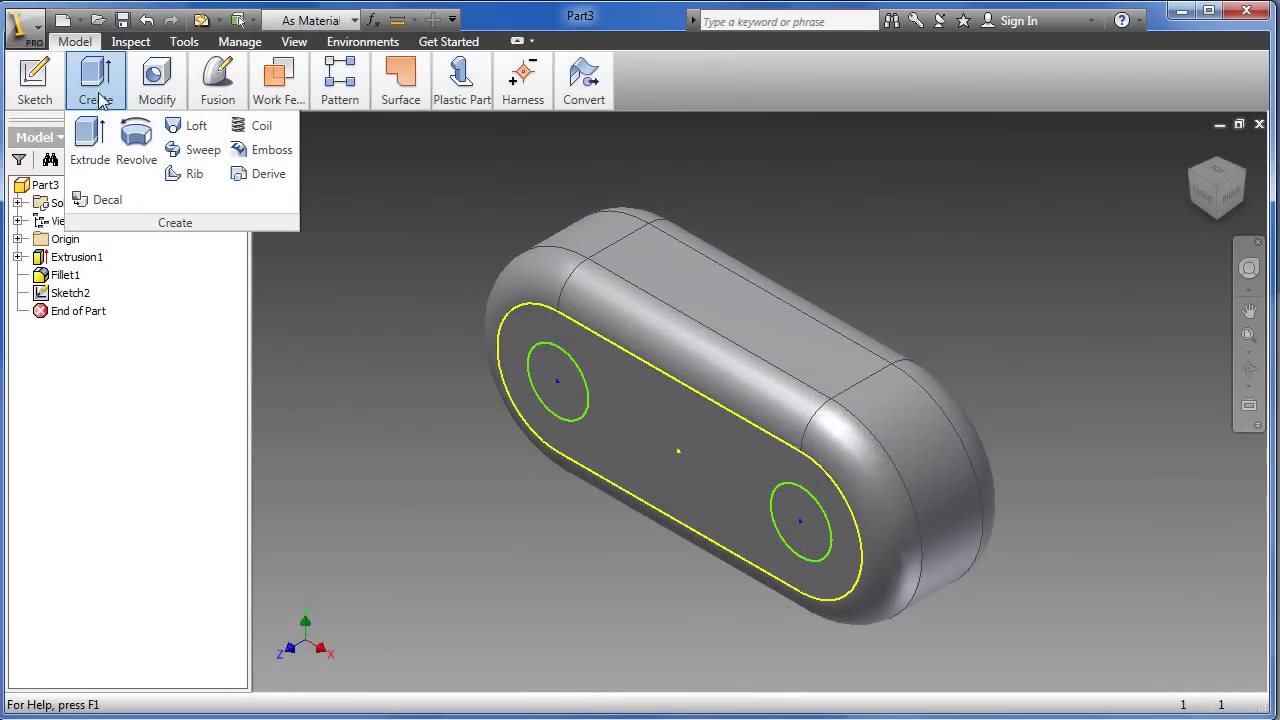
pyautogui.click(90, 140)
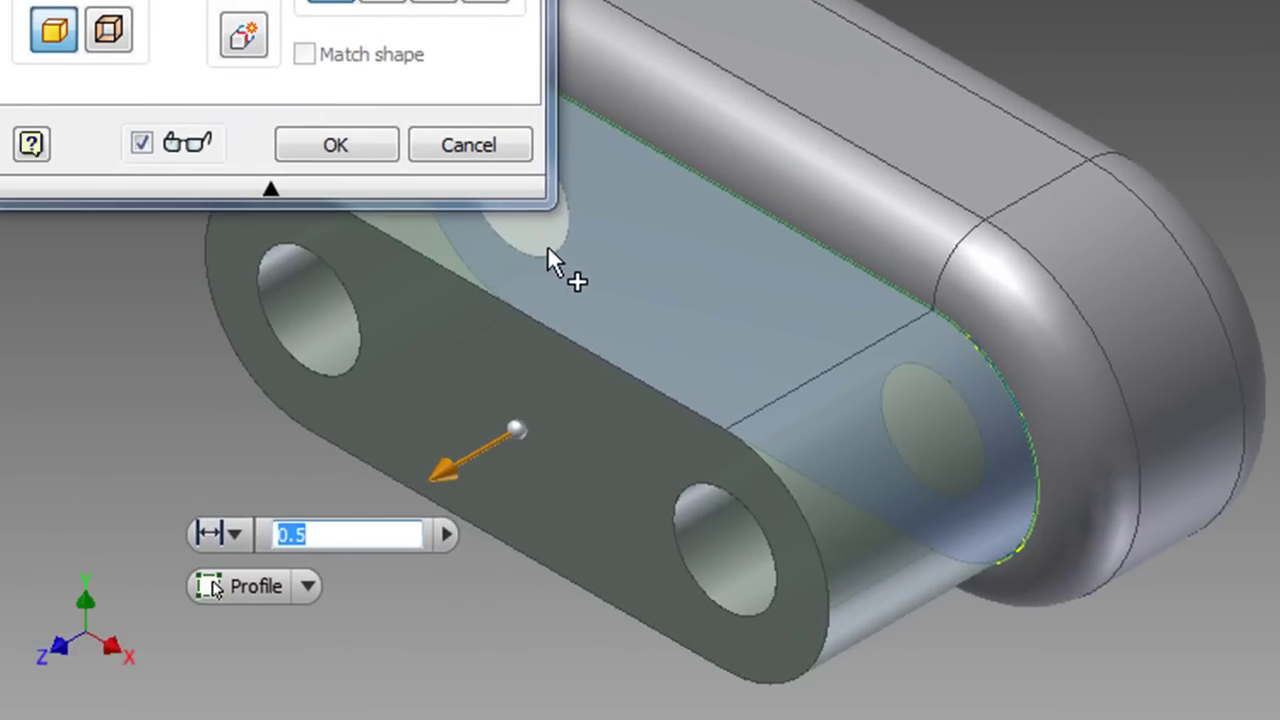
pyautogui.moveTo(306, 583)
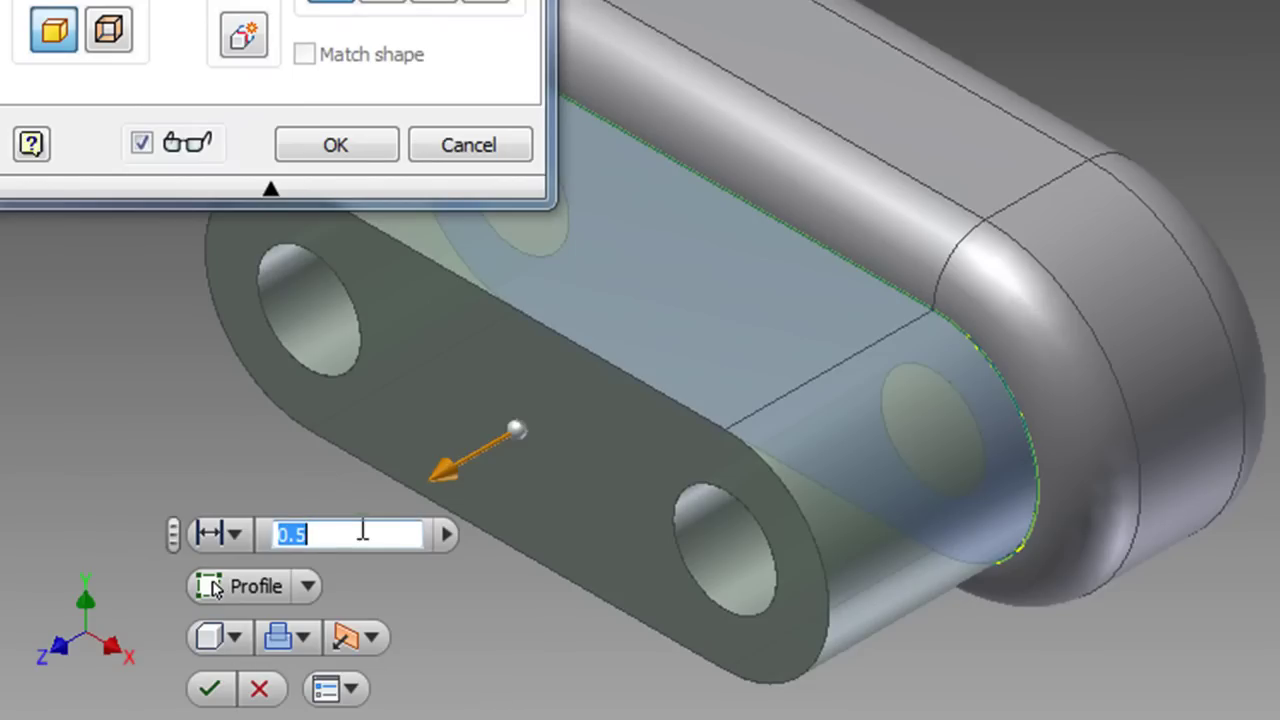
pyautogui.write('0.')
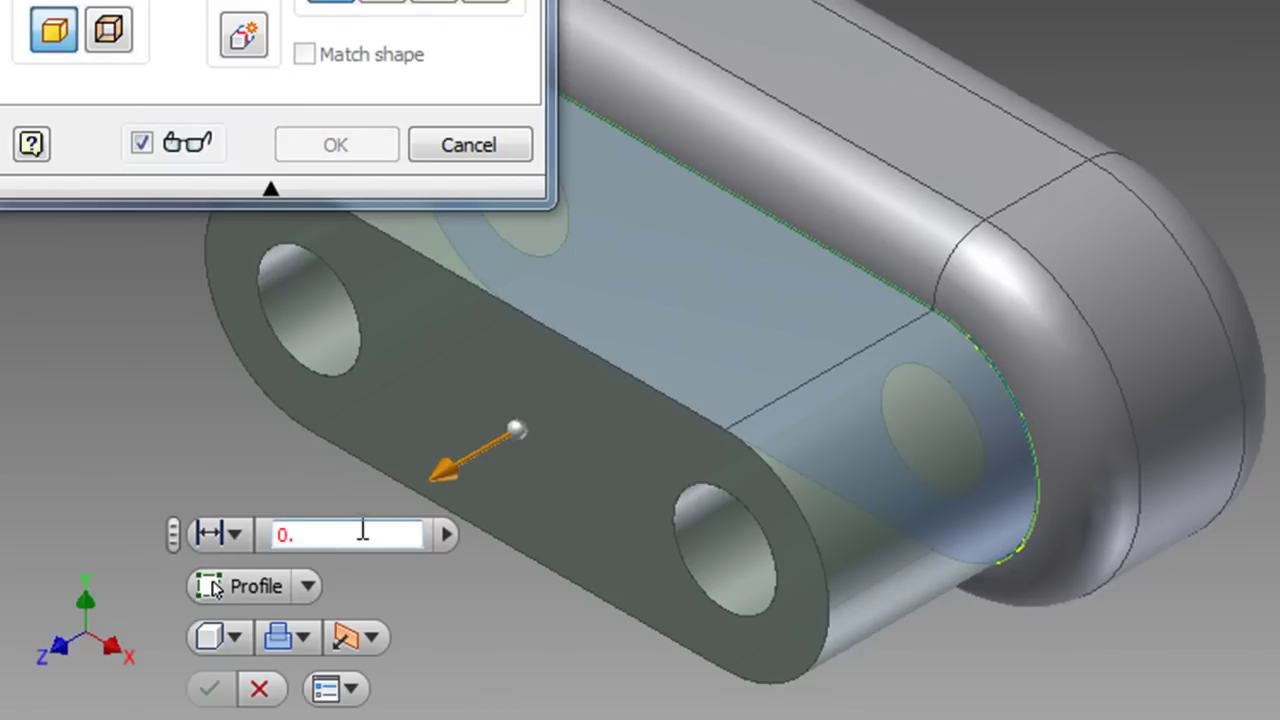
pyautogui.write('125')
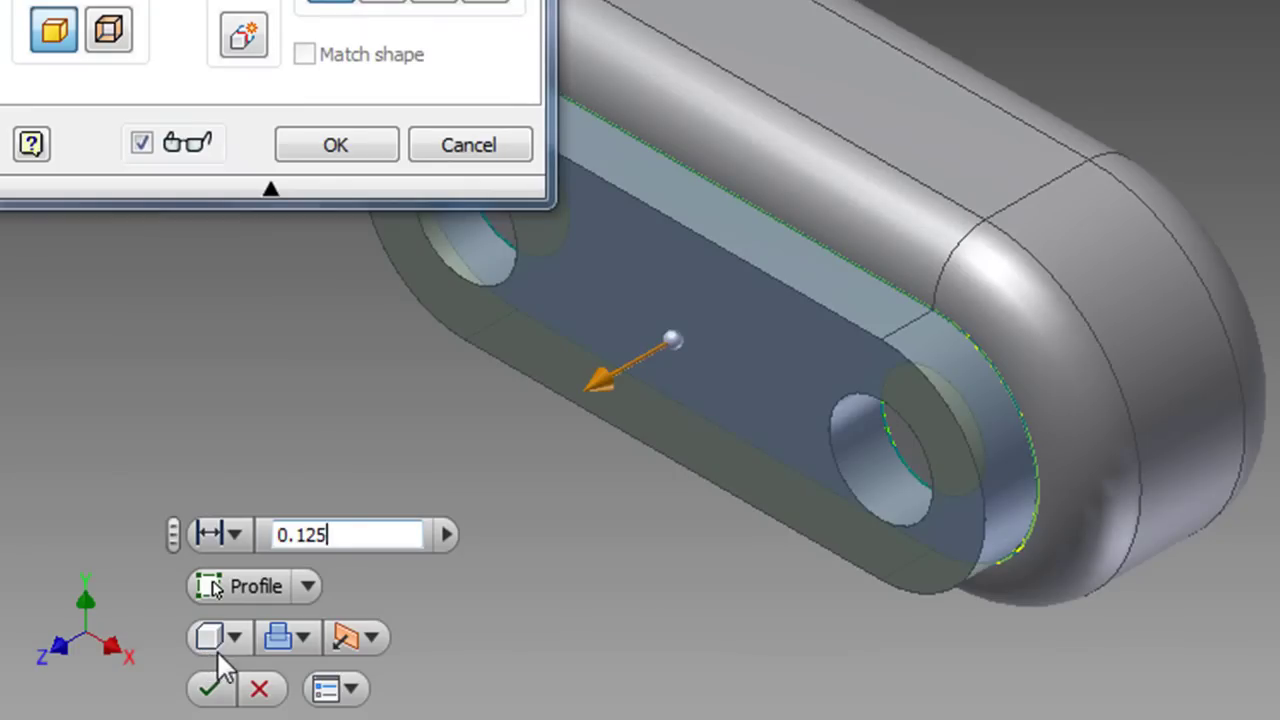
pyautogui.click(211, 690)
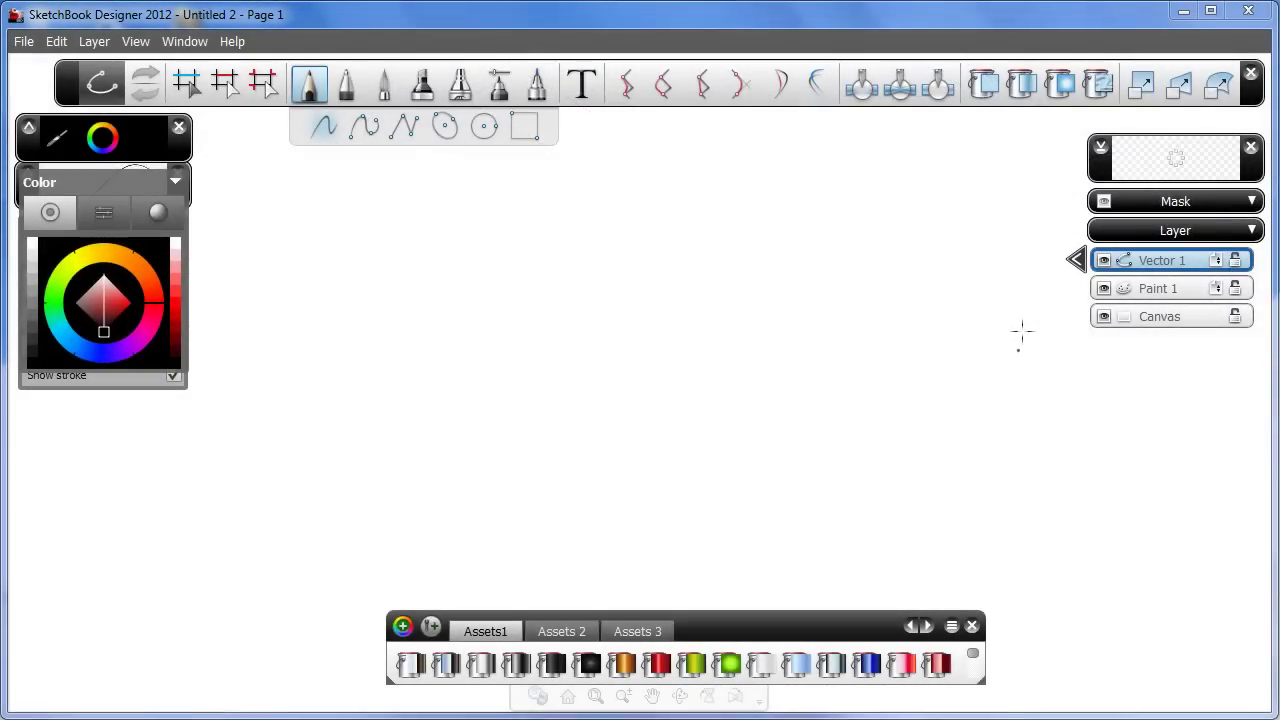
# Enable symmetry on the Vector 1 layer and draw a looping point-by-point curve left of the axis
pyautogui.click(1076, 261)
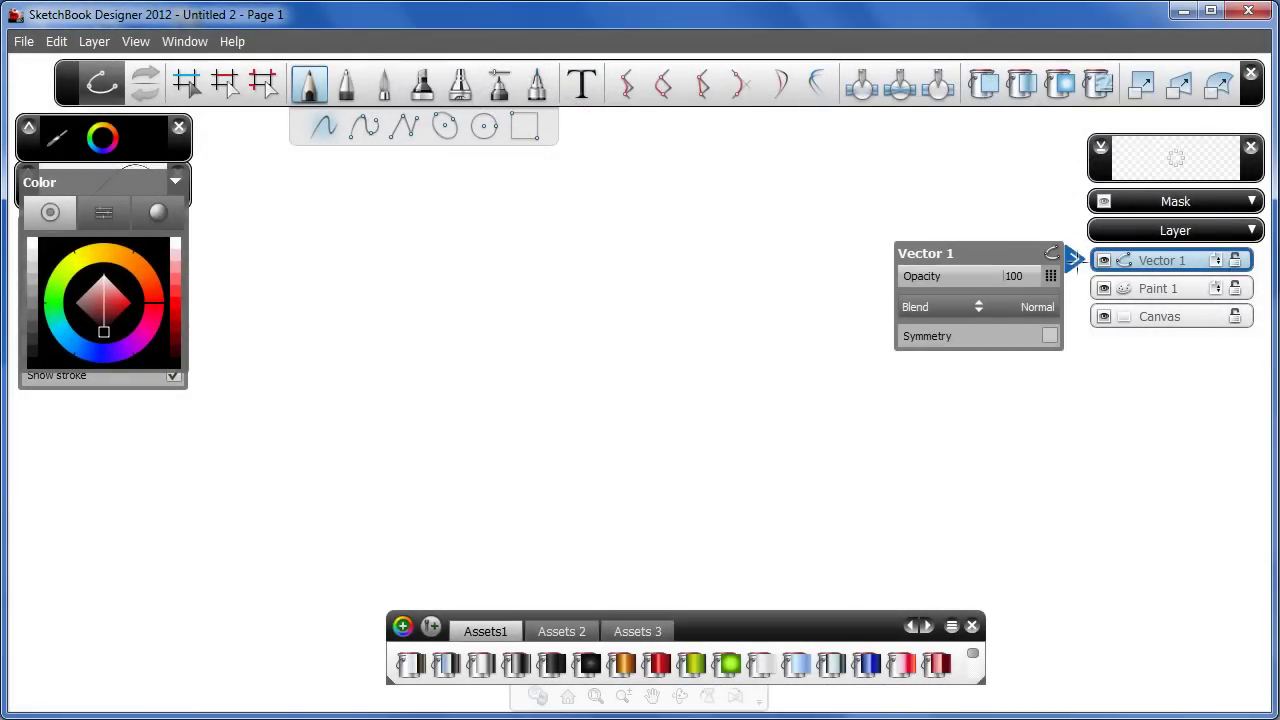
pyautogui.click(1049, 336)
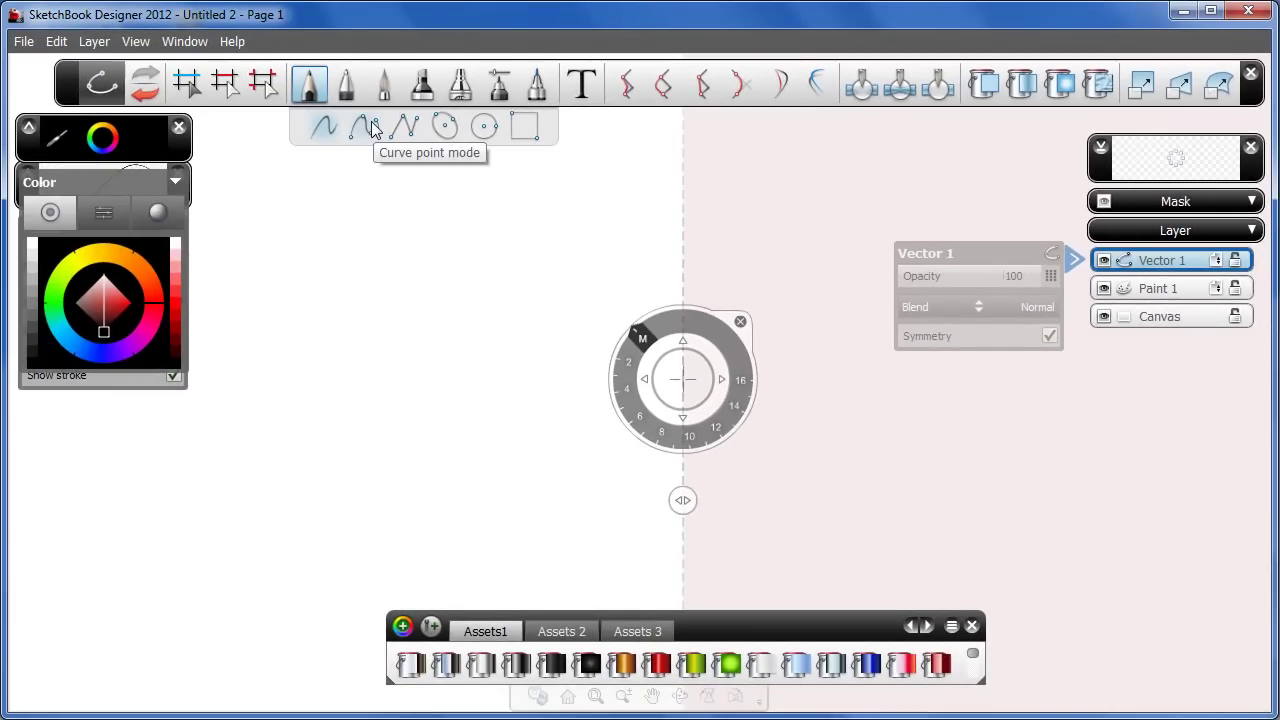
pyautogui.click(366, 126)
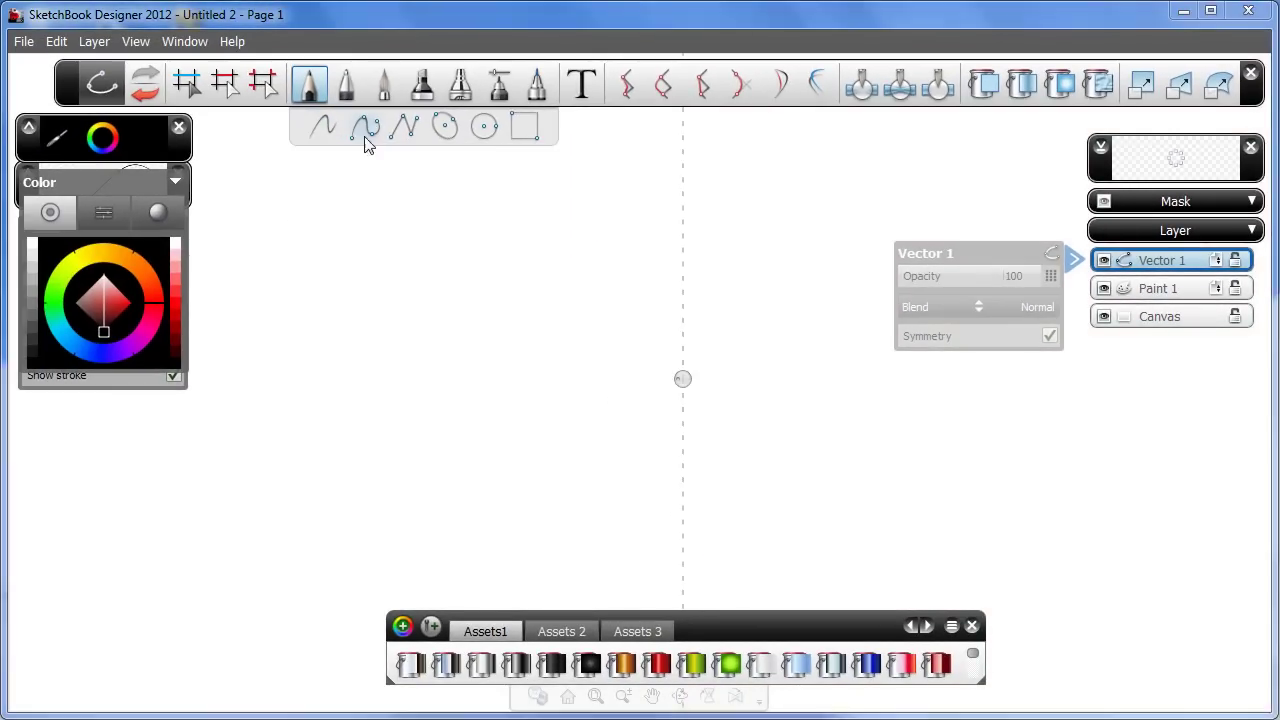
pyautogui.click(527, 219)
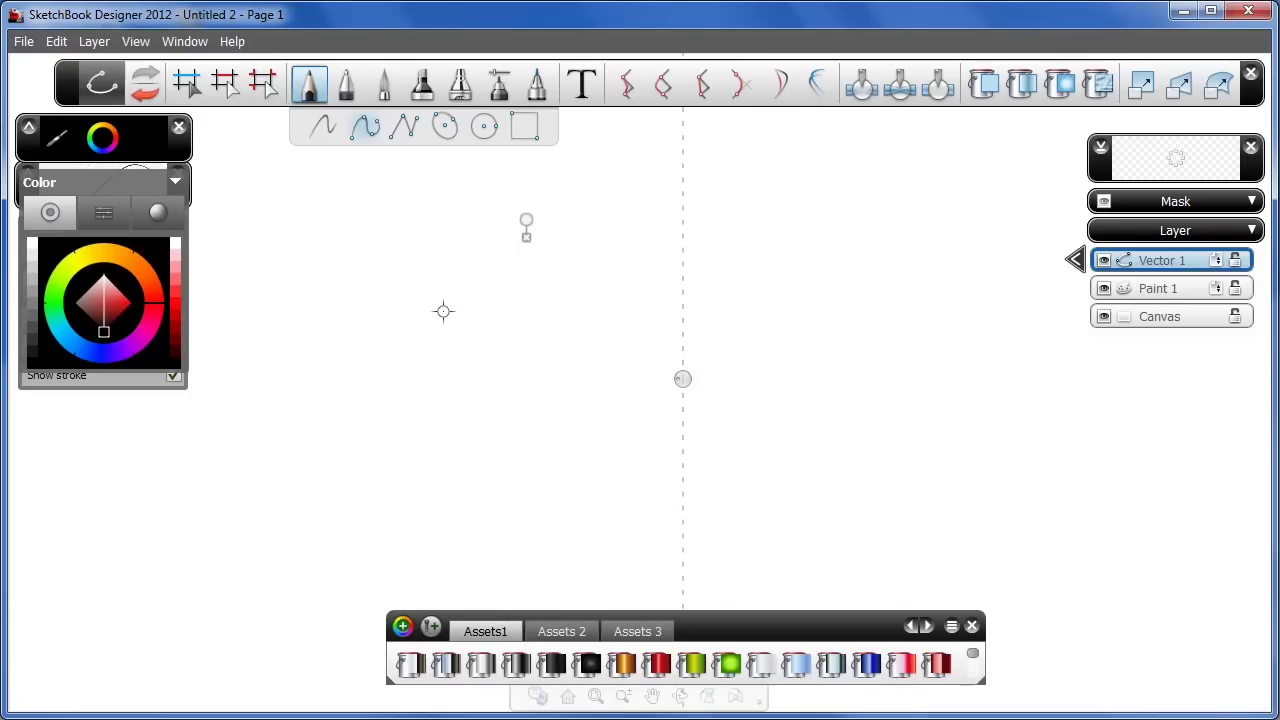
pyautogui.moveTo(443, 311); pyautogui.dragTo(468, 375)
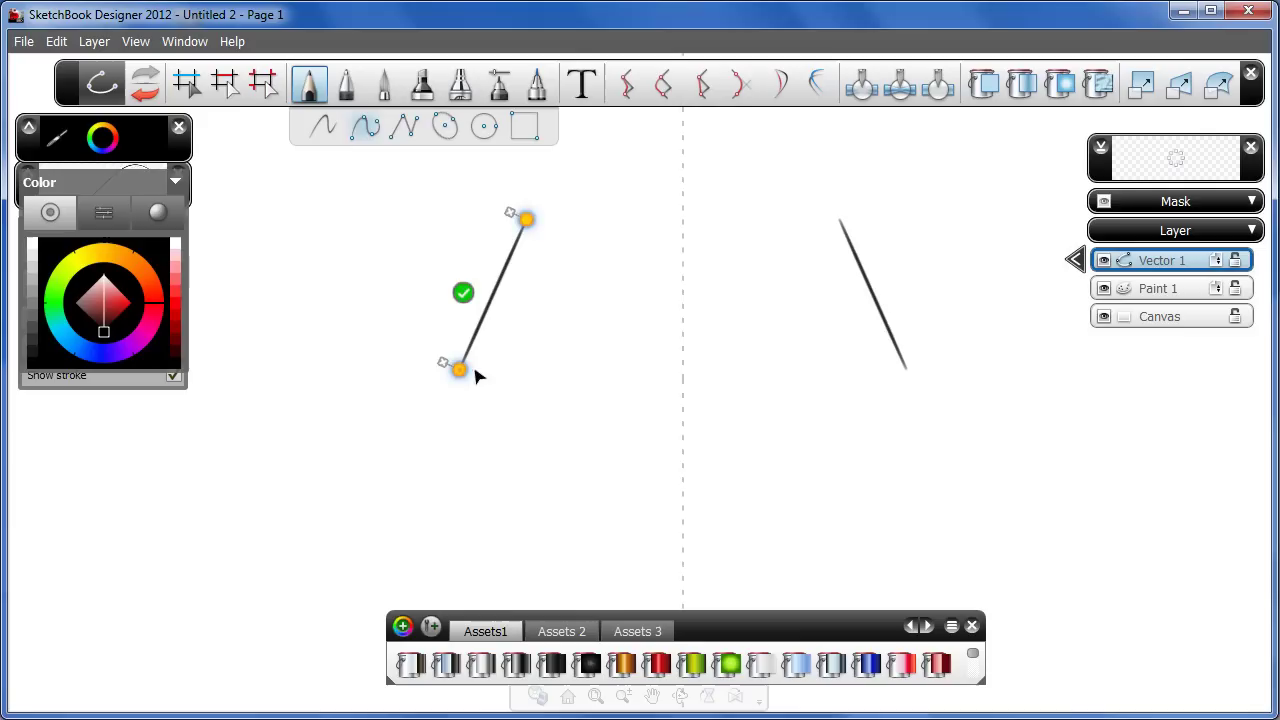
pyautogui.click(510, 419)
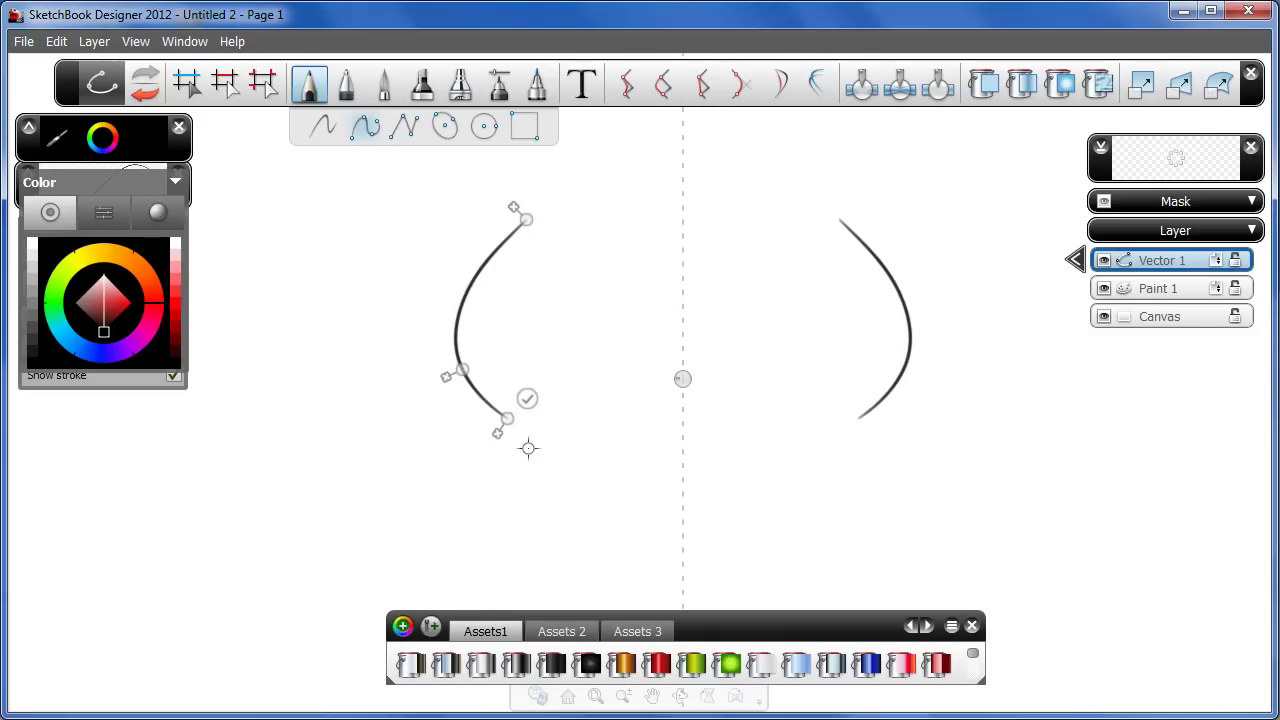
pyautogui.click(503, 500)
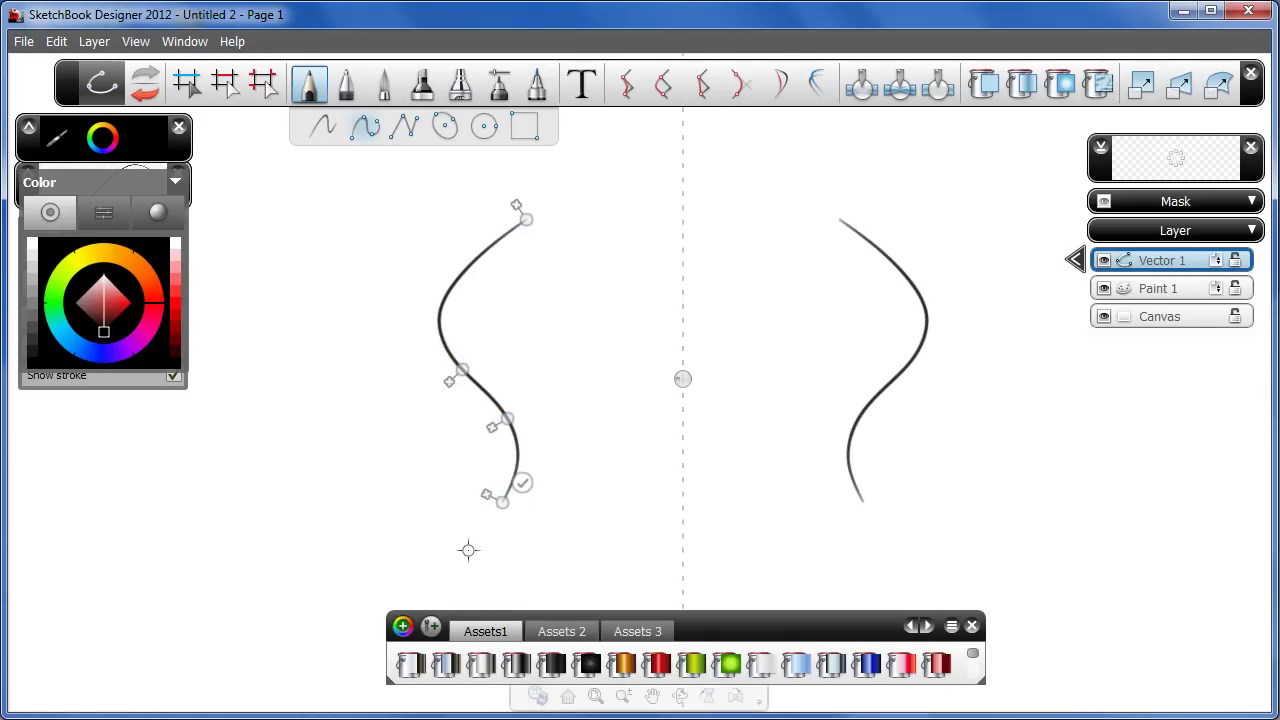
pyautogui.click(468, 550)
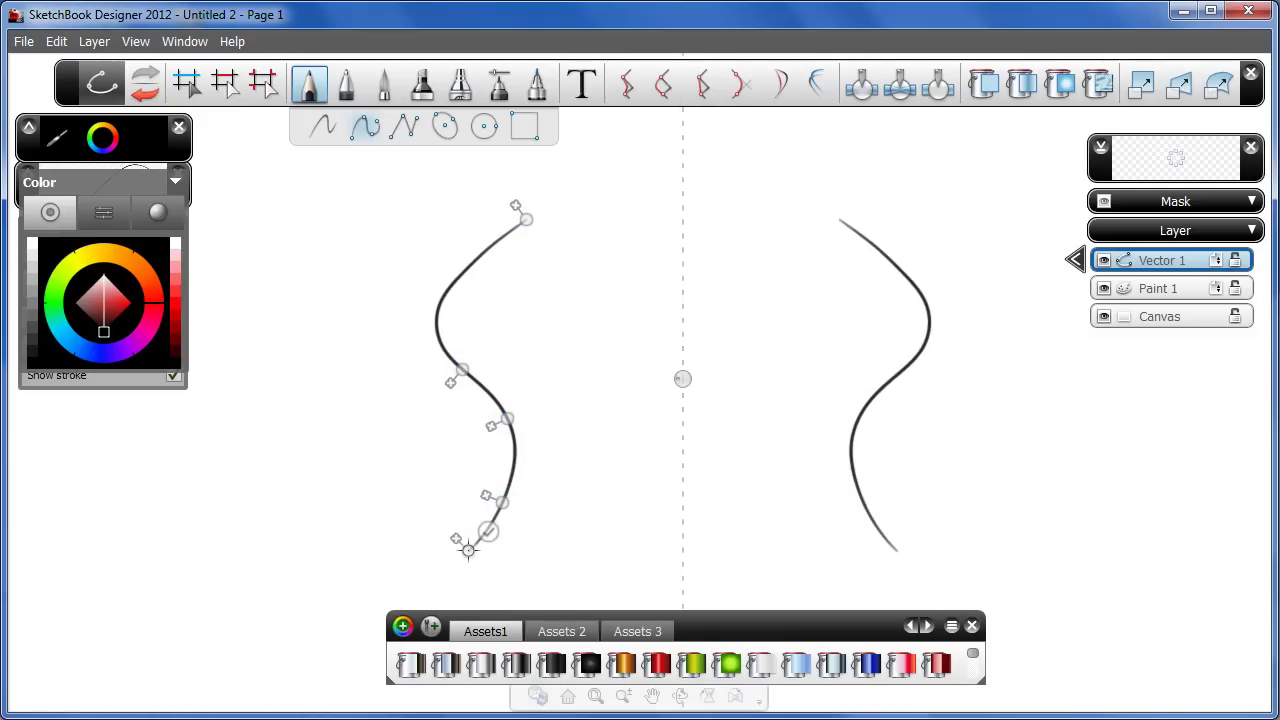
pyautogui.click(623, 195)
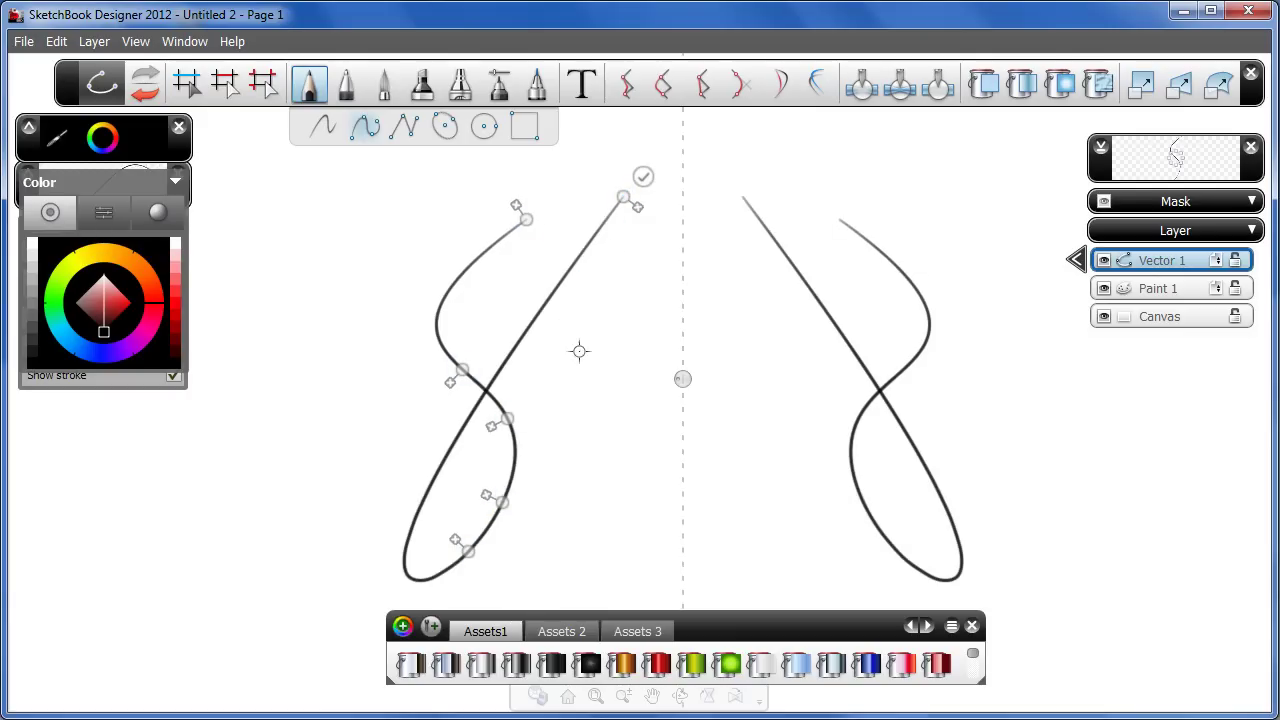
pyautogui.click(616, 448)
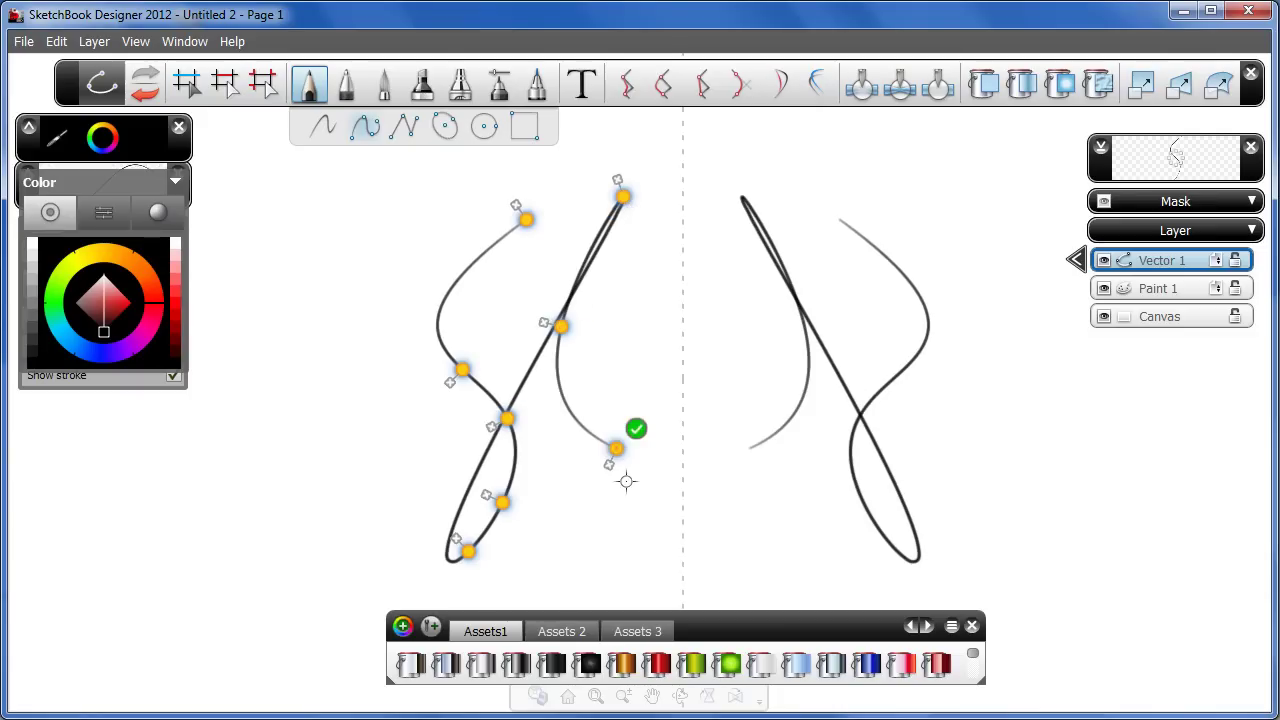
pyautogui.click(613, 531)
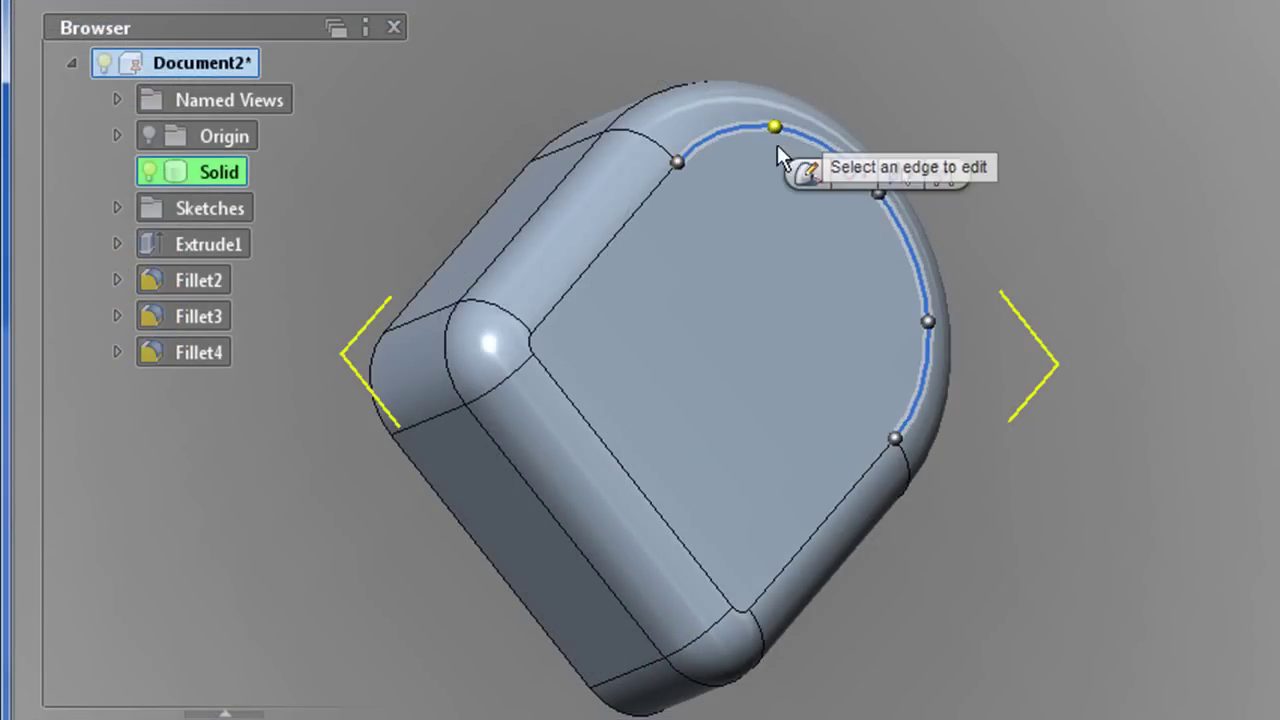
# Test-drag the top edge's control point down, then cancel the edge edit
pyautogui.moveTo(777, 144); pyautogui.dragTo(792, 228)
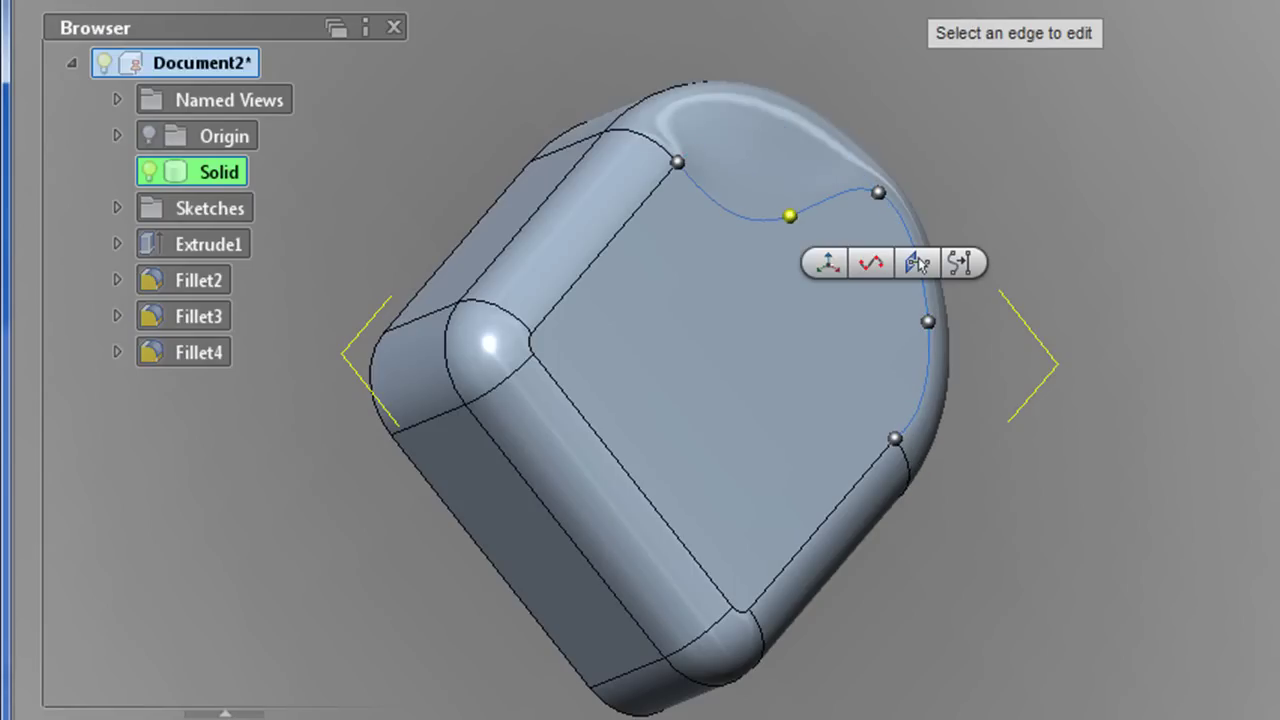
pyautogui.click(918, 263)
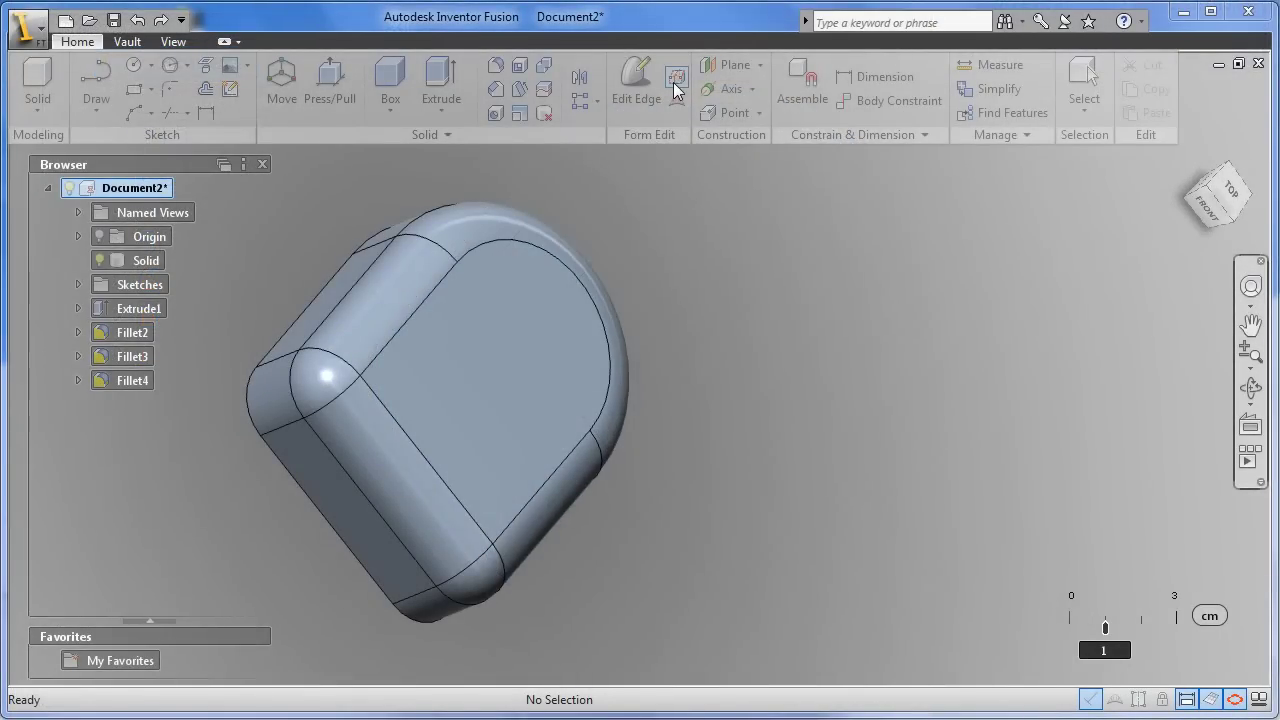
# Make the solid symmetric about the selected plane with Form Symmetry
pyautogui.click(676, 80)
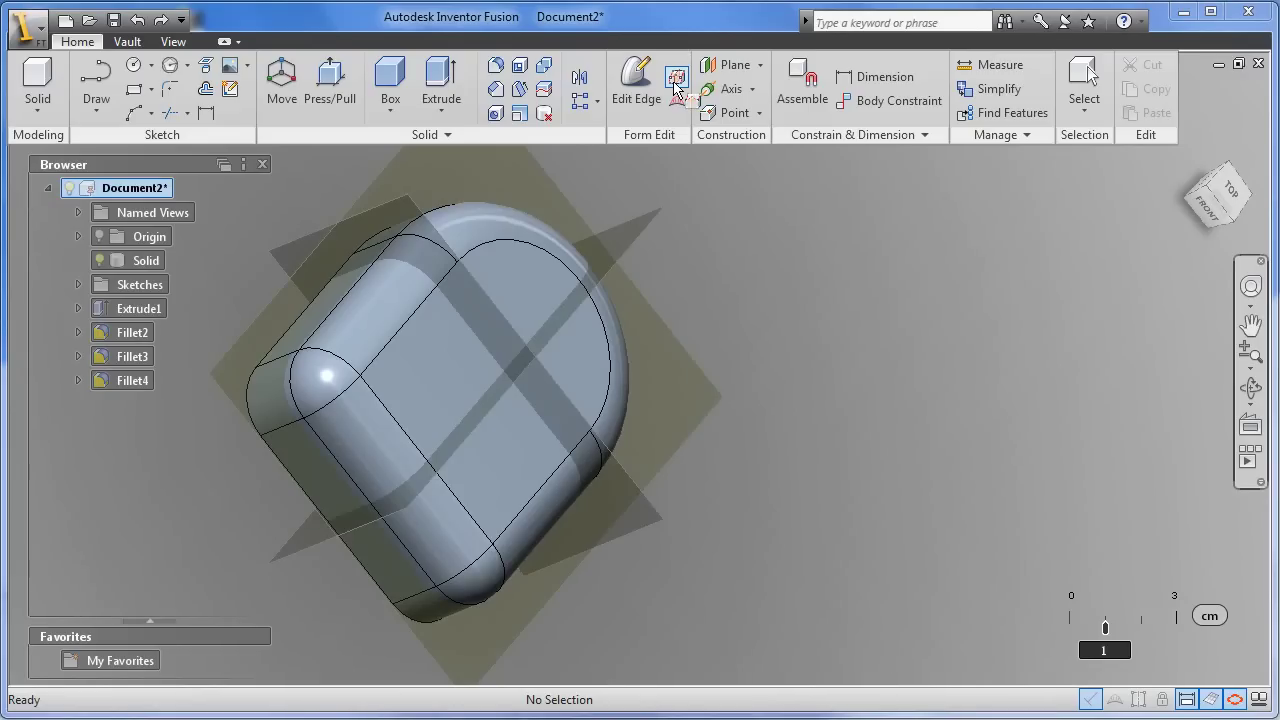
pyautogui.click(636, 237)
pyautogui.click(390, 80)
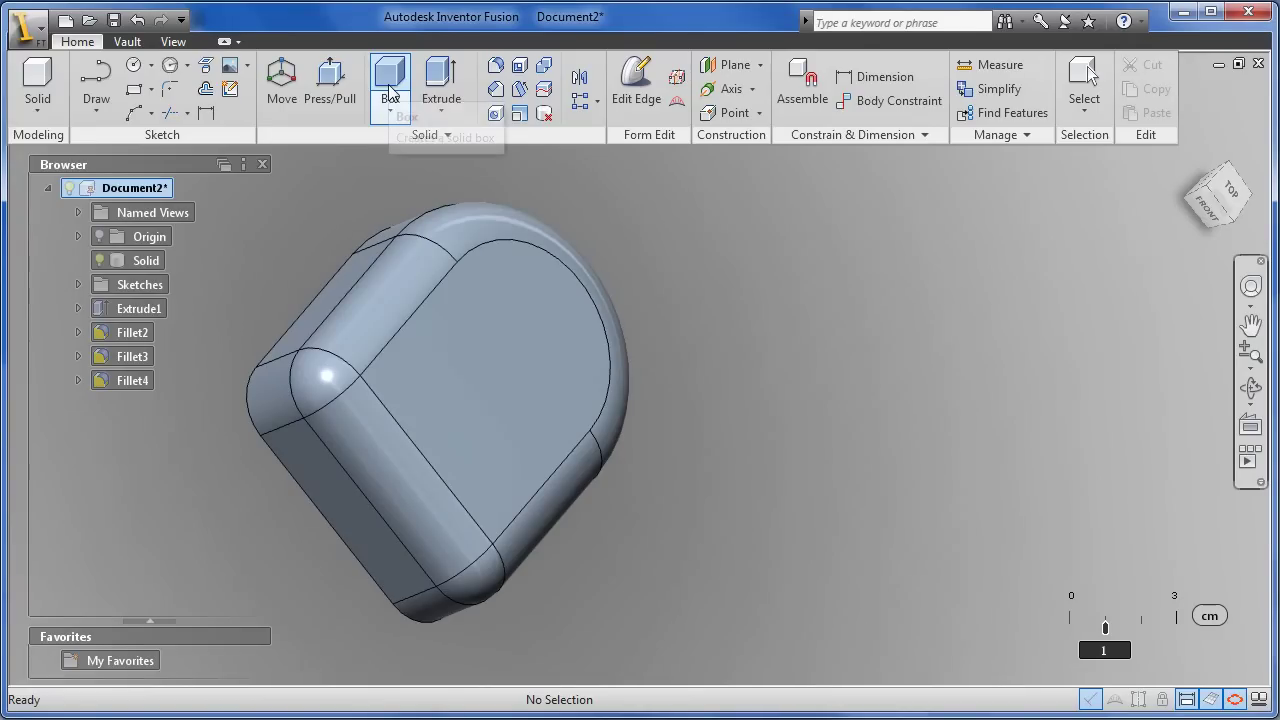
# Bend the top curved edge inward so the dent mirrors across the plane
pyautogui.click(640, 90)
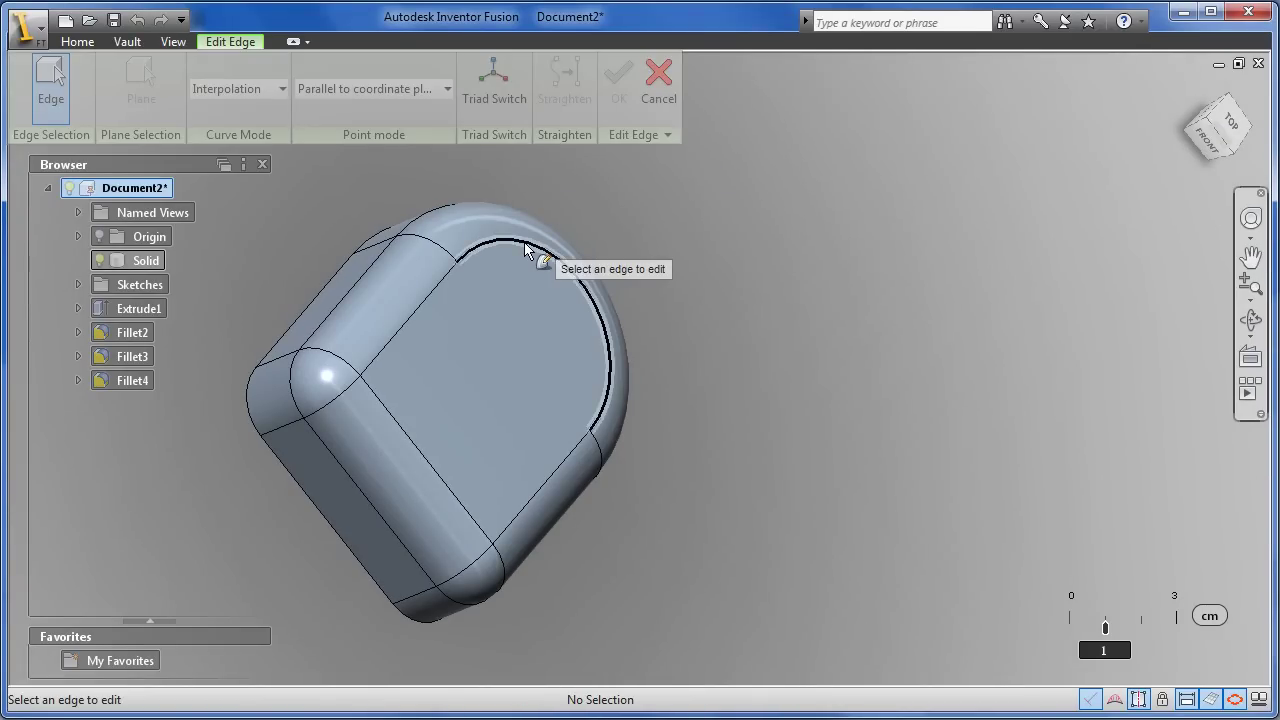
pyautogui.click(527, 250)
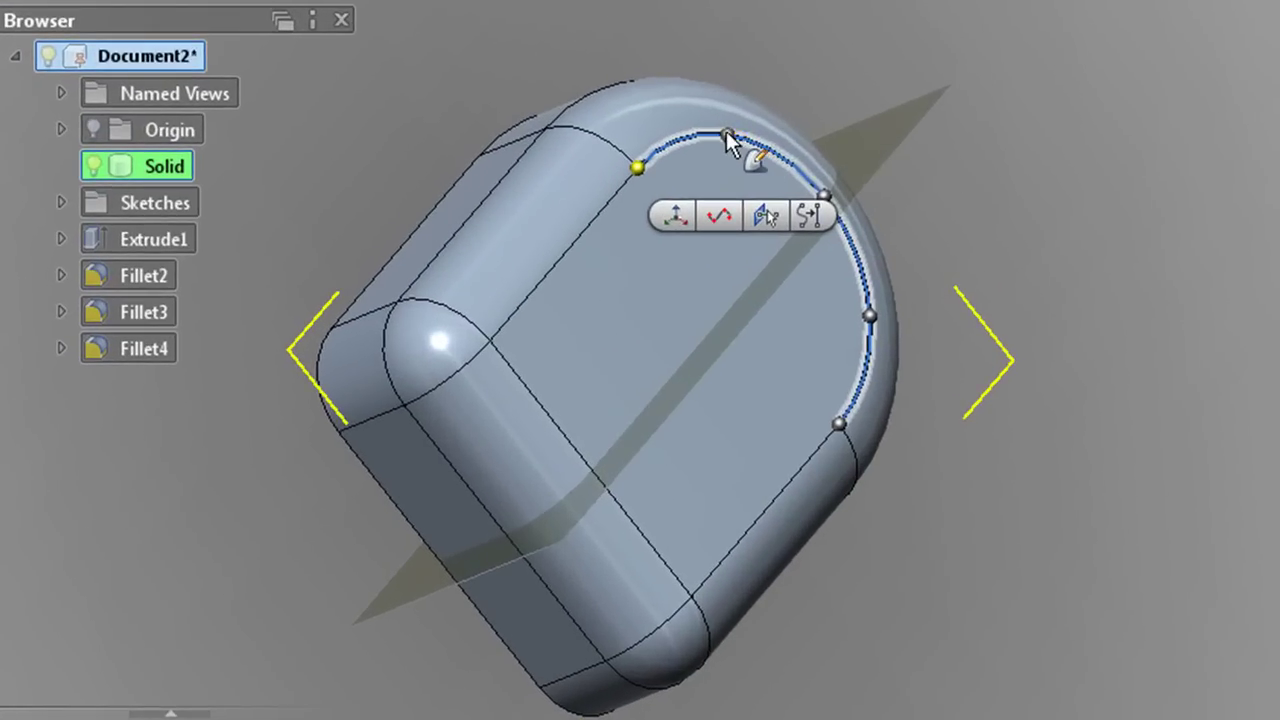
pyautogui.moveTo(728, 136); pyautogui.dragTo(730, 188)
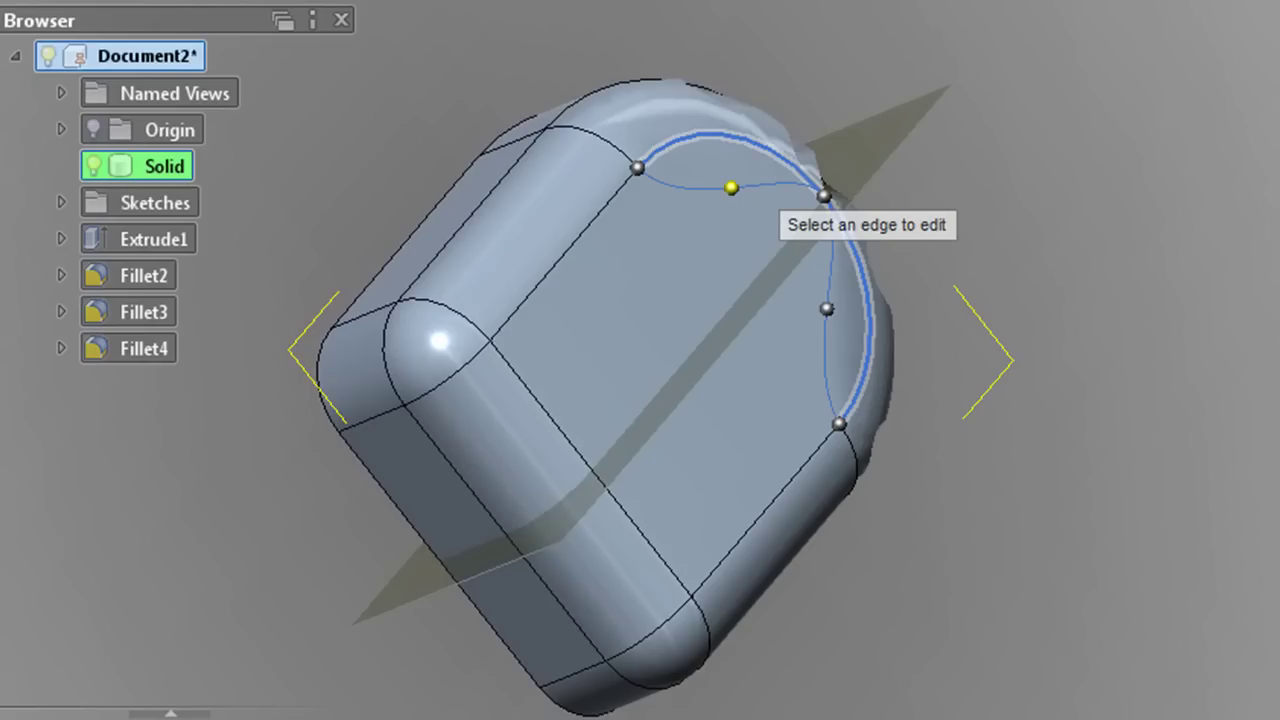
pyautogui.press('Return')
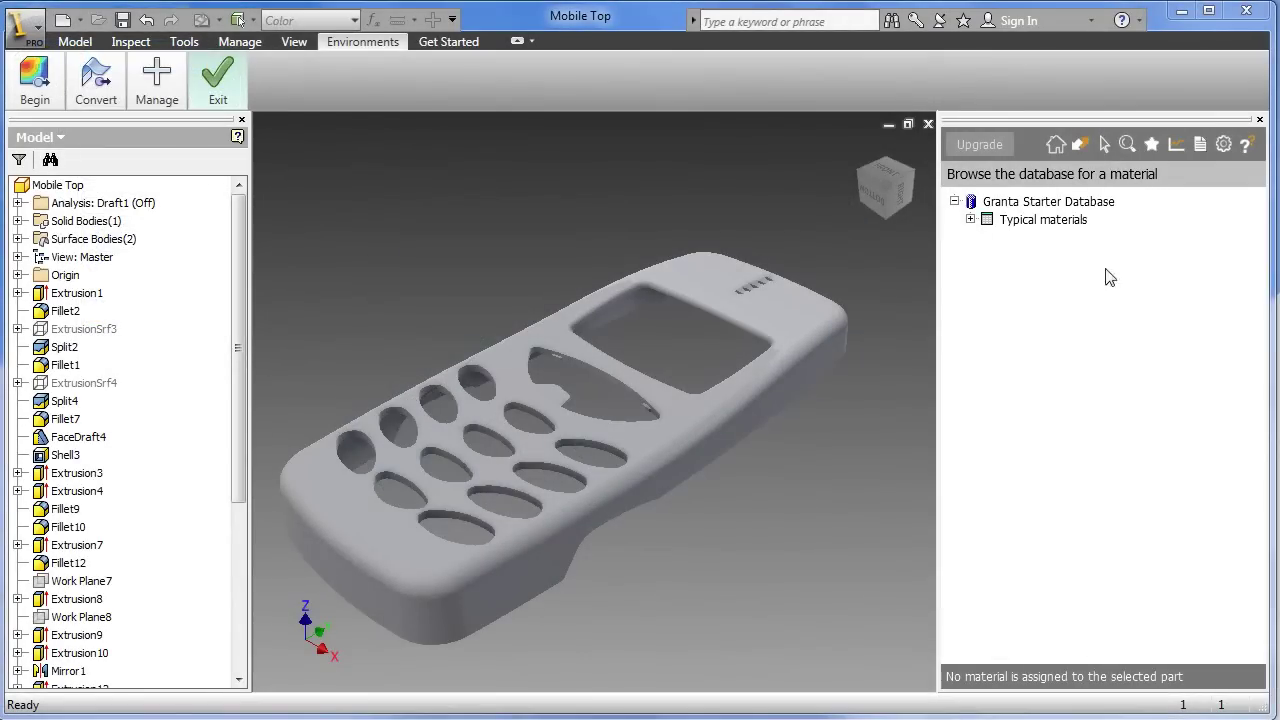
# Assign ABS plastic from Typical materials > Plastics to the Mobile Top phone housing
pyautogui.click(970, 219)
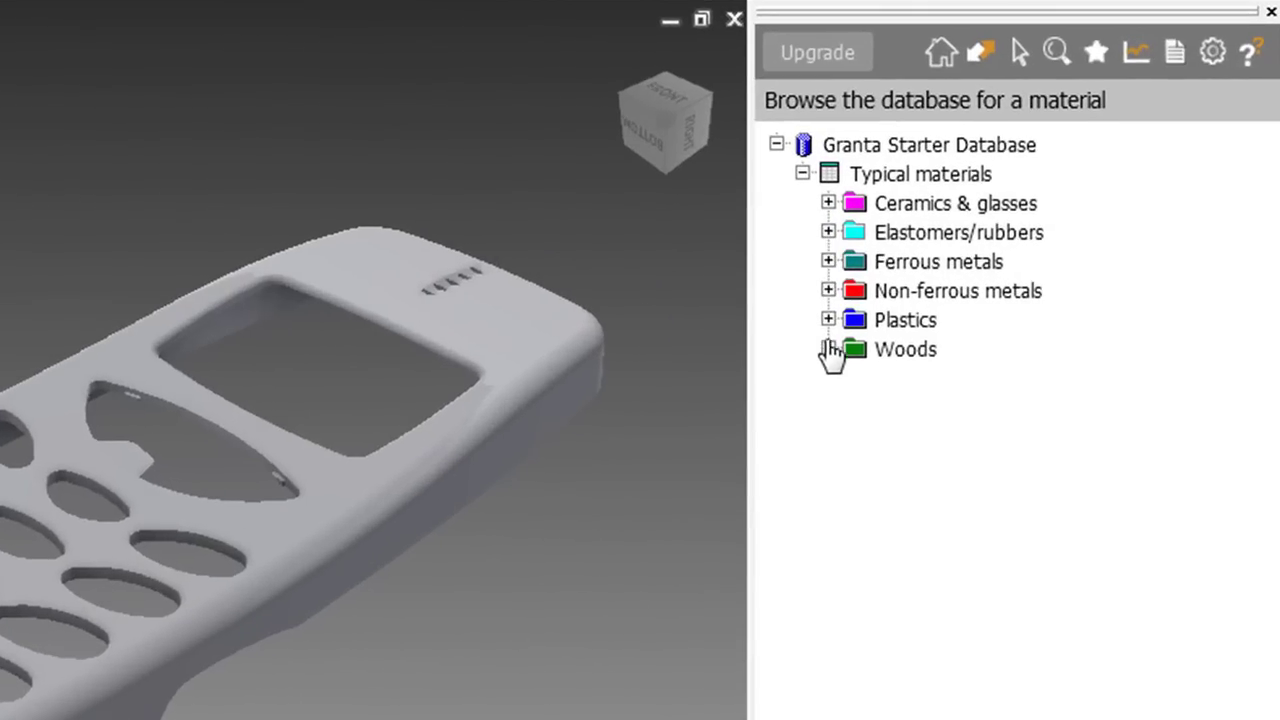
pyautogui.click(829, 320)
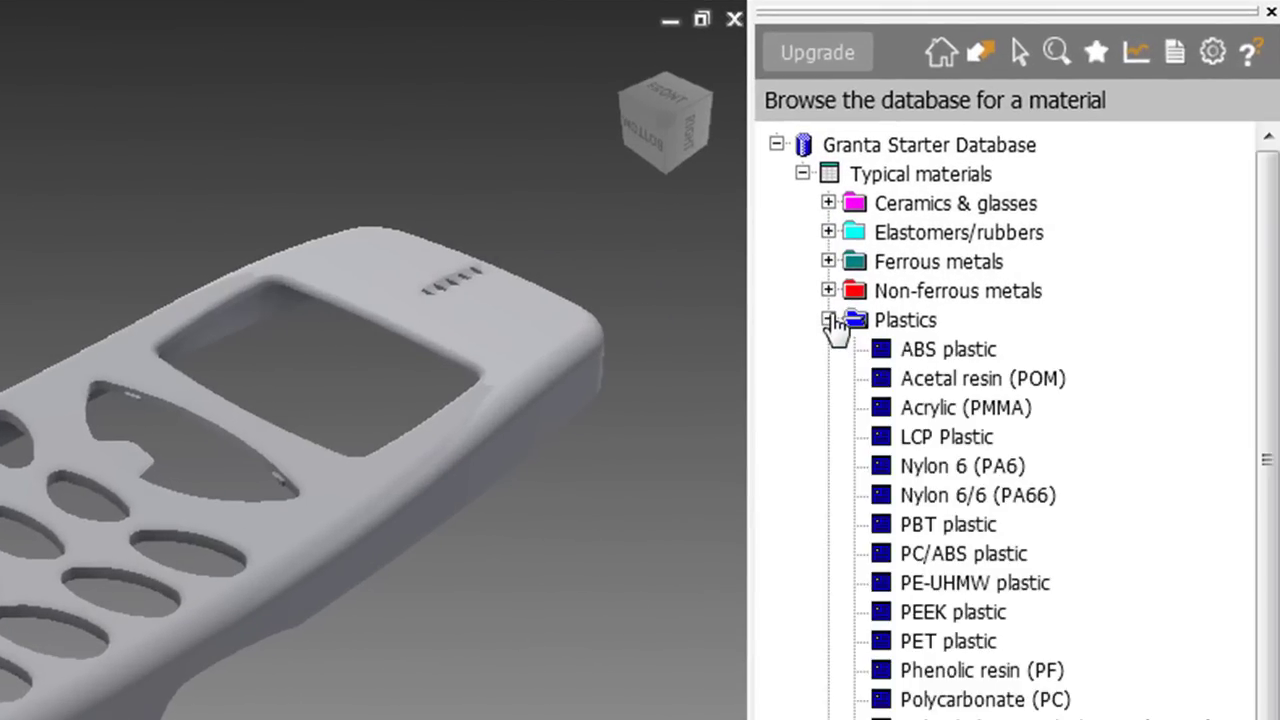
pyautogui.rightClick(927, 366)
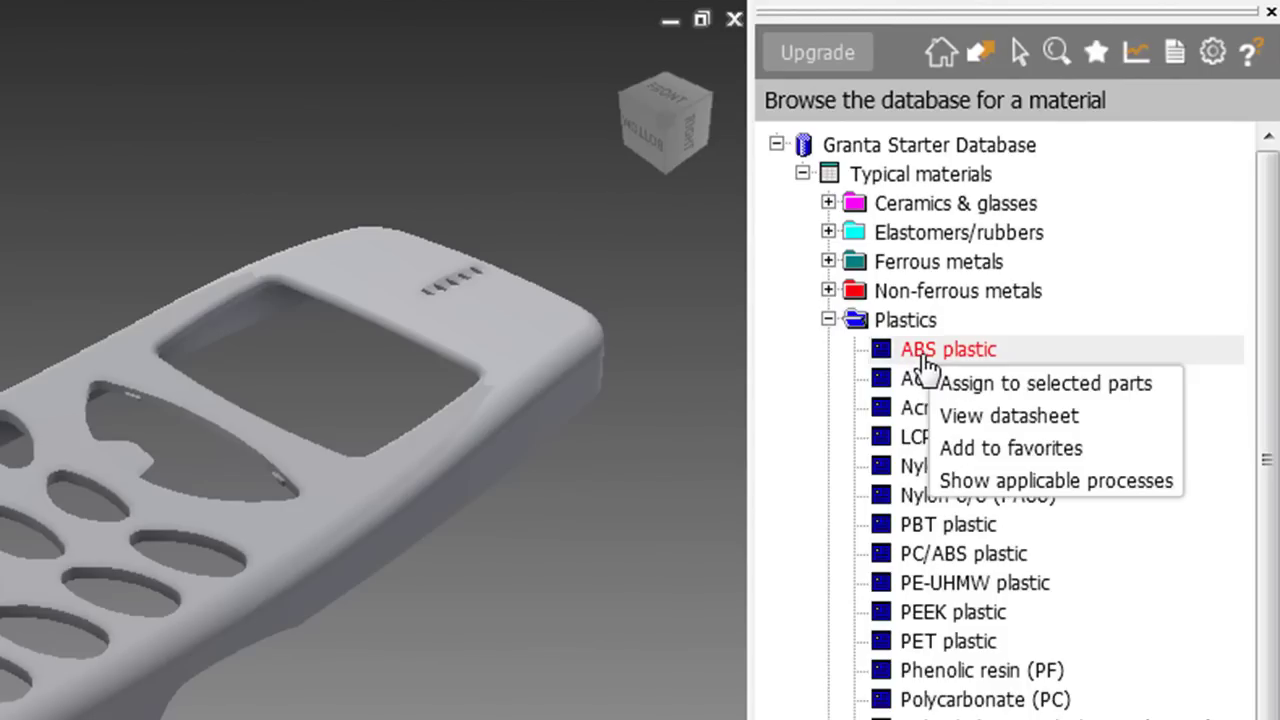
pyautogui.click(1048, 385)
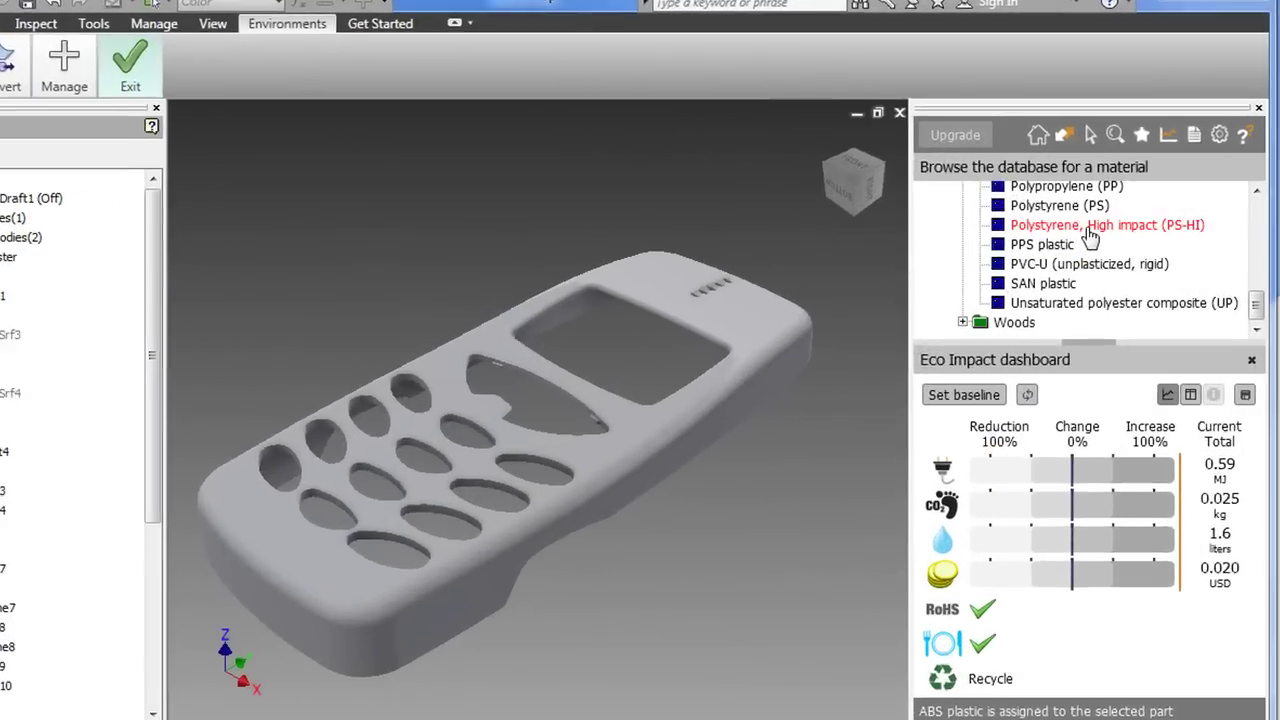
# Replace the housing's ABS plastic with Polystyrene, High impact (PS-HI), confirming the change
pyautogui.rightClick(1090, 230)
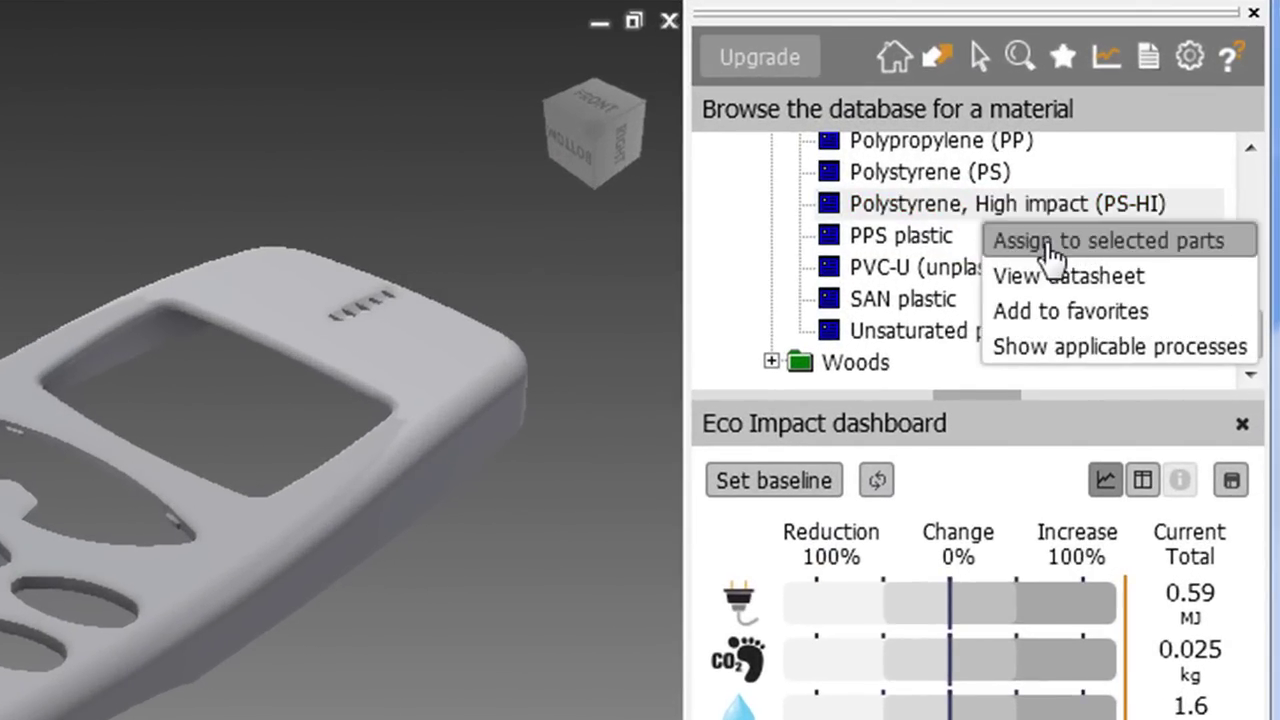
pyautogui.click(1048, 245)
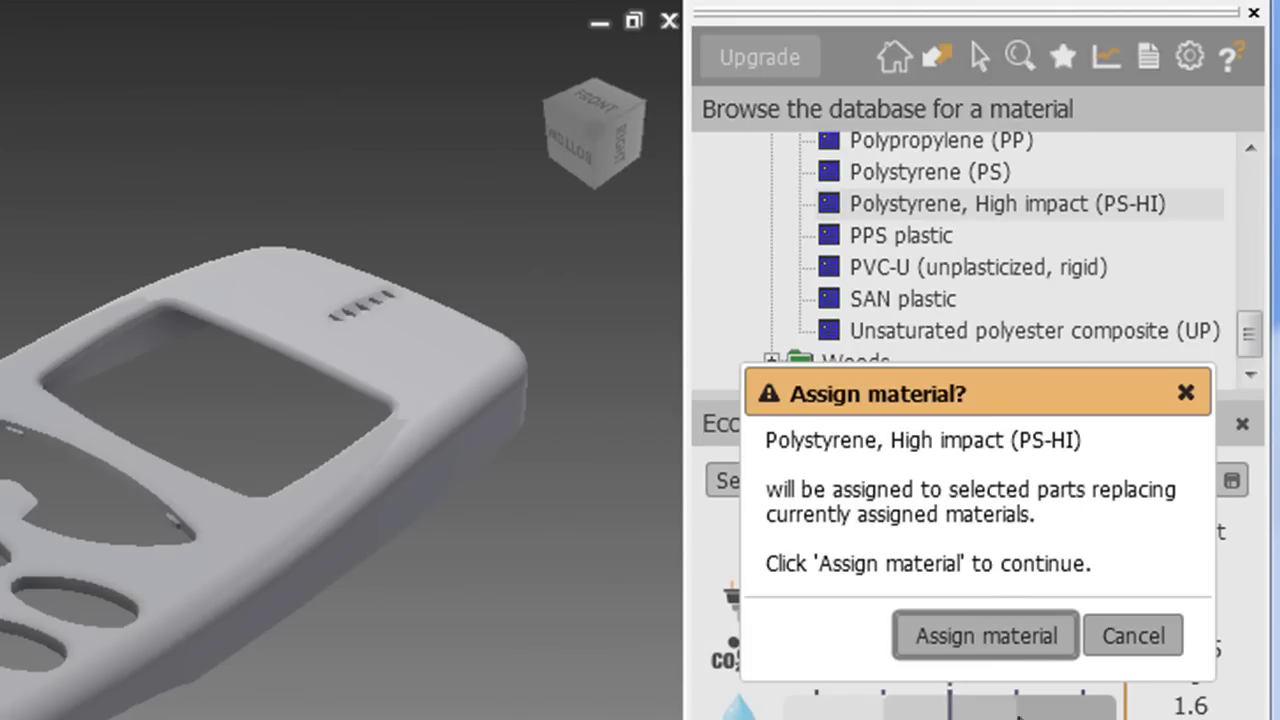
pyautogui.click(1030, 638)
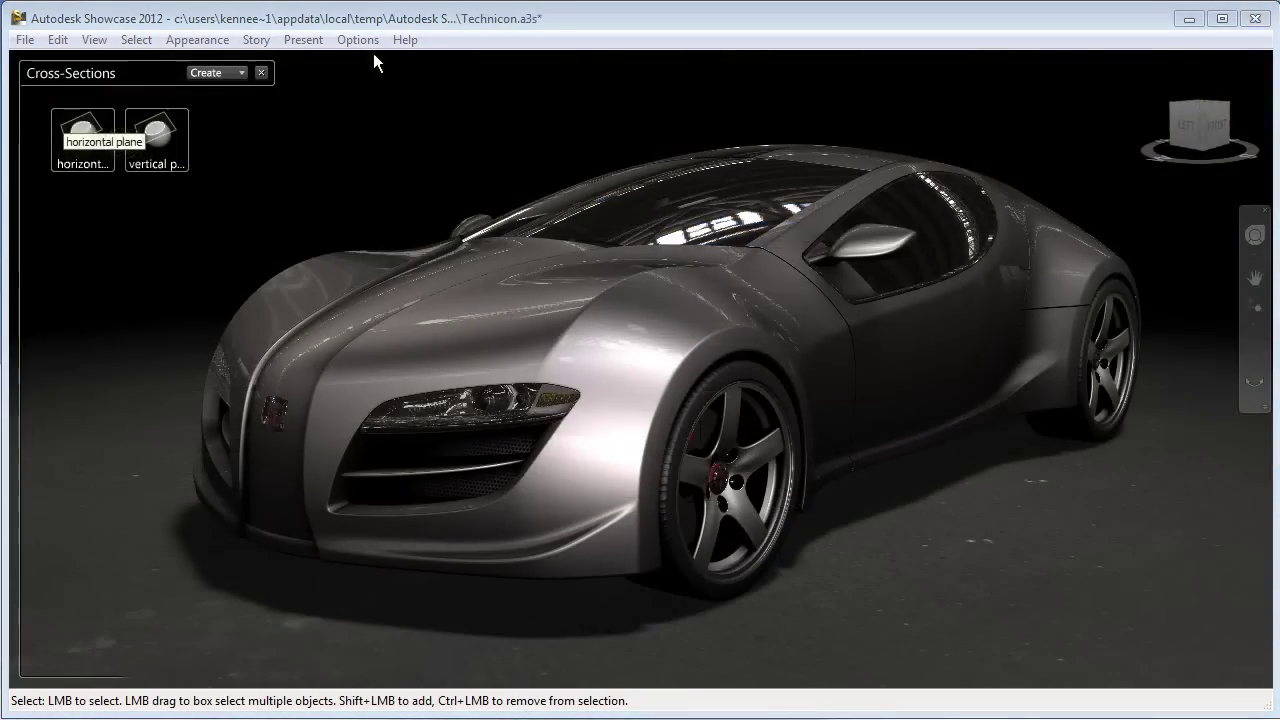
# Start Compare Scenes from the Present menu for the Technicon car scene
pyautogui.click(308, 42)
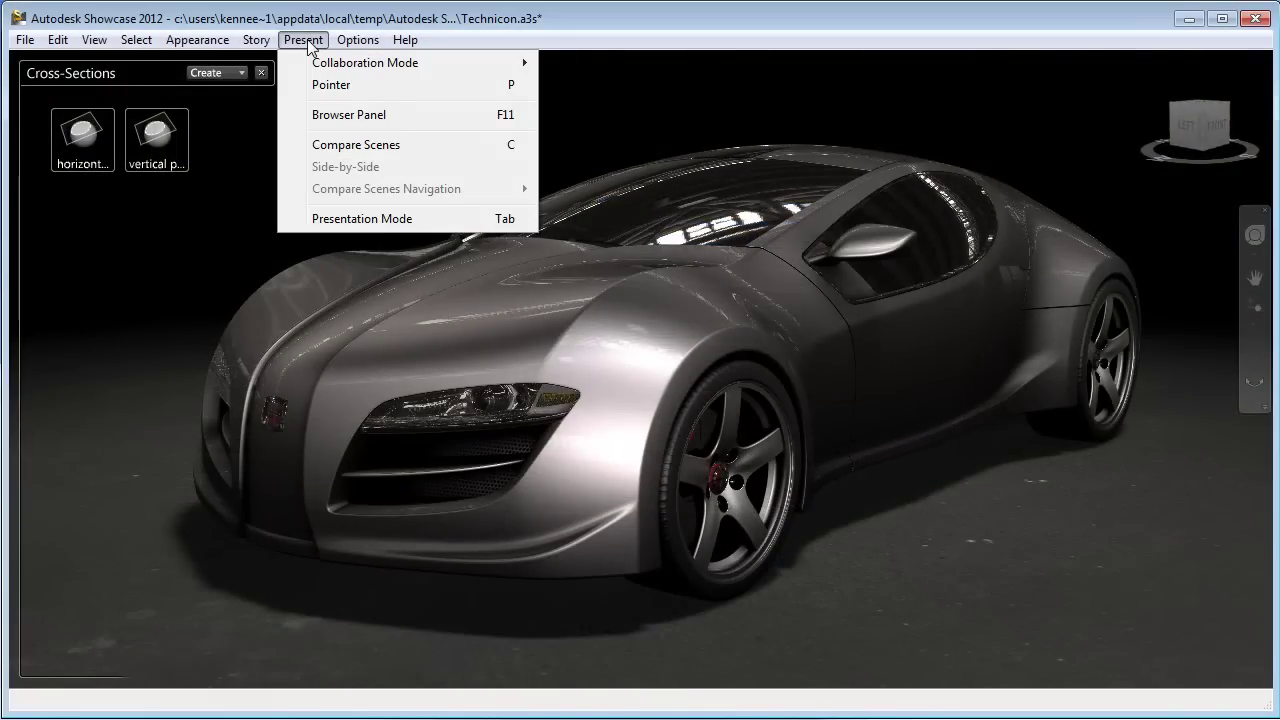
pyautogui.click(346, 146)
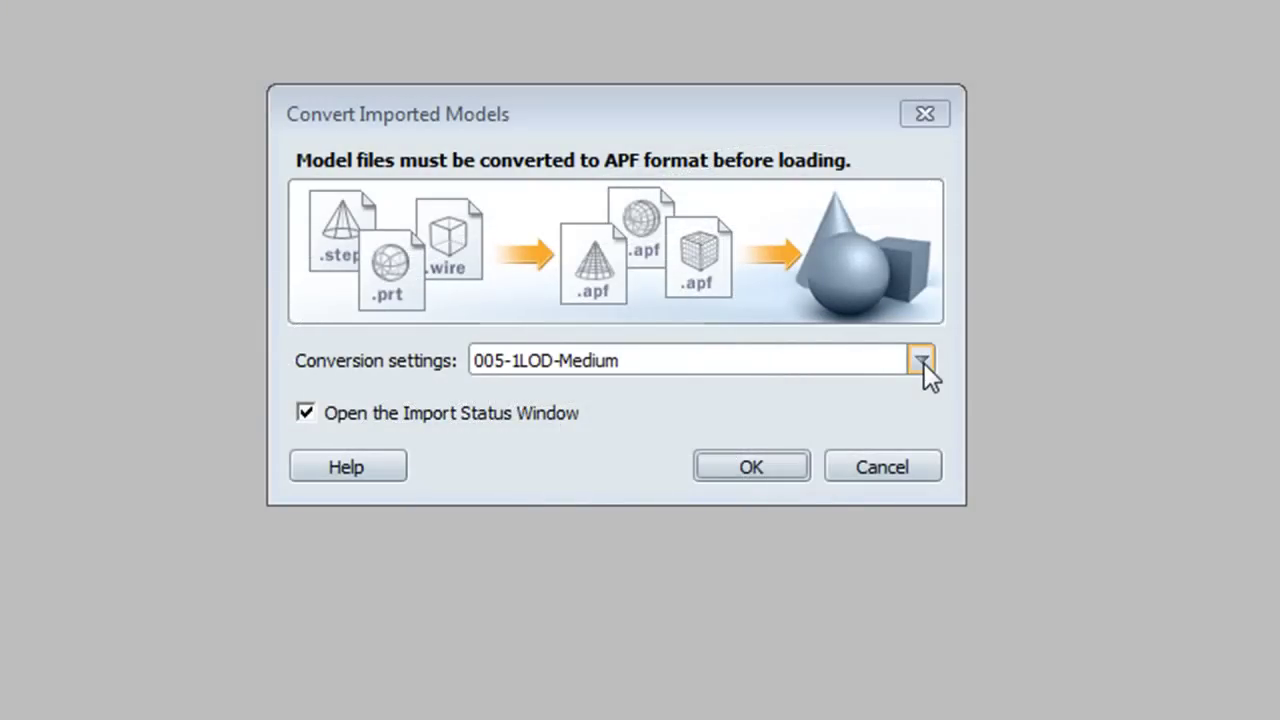
# Show the conversion presets, 001-All-Purpose to 006-1LOD-High, in Convert Imported Models
pyautogui.click(921, 361)
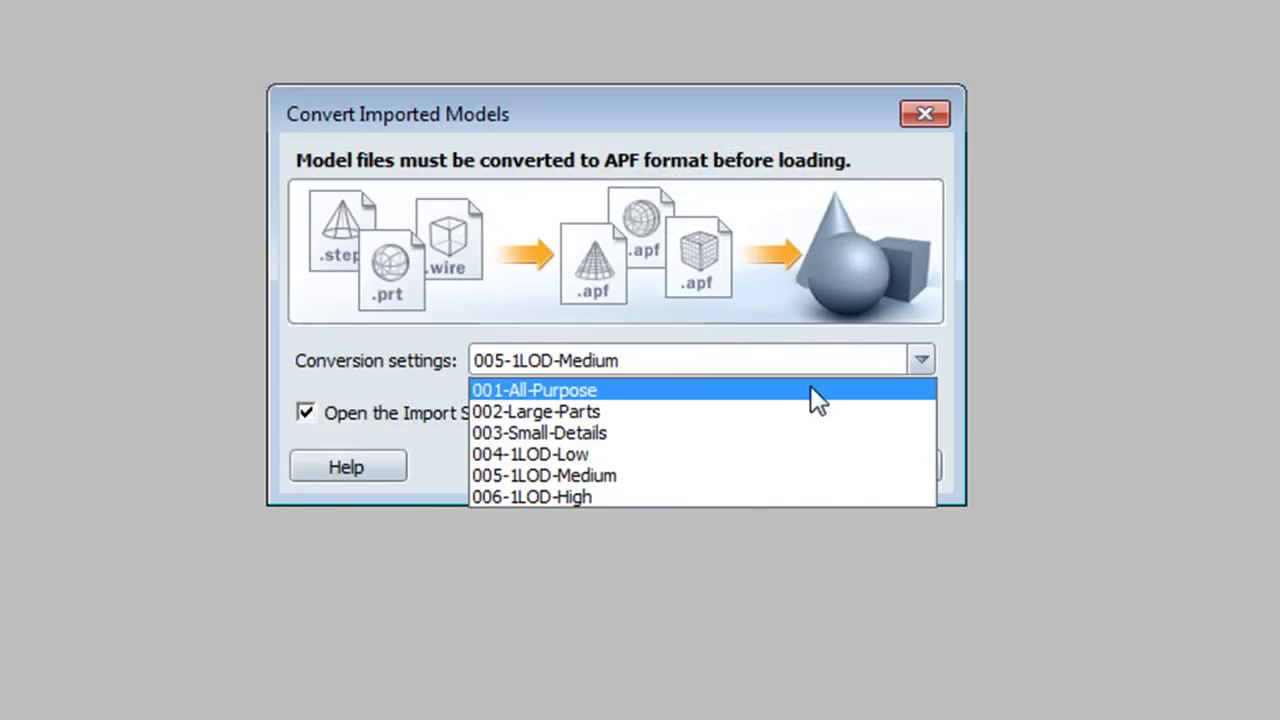